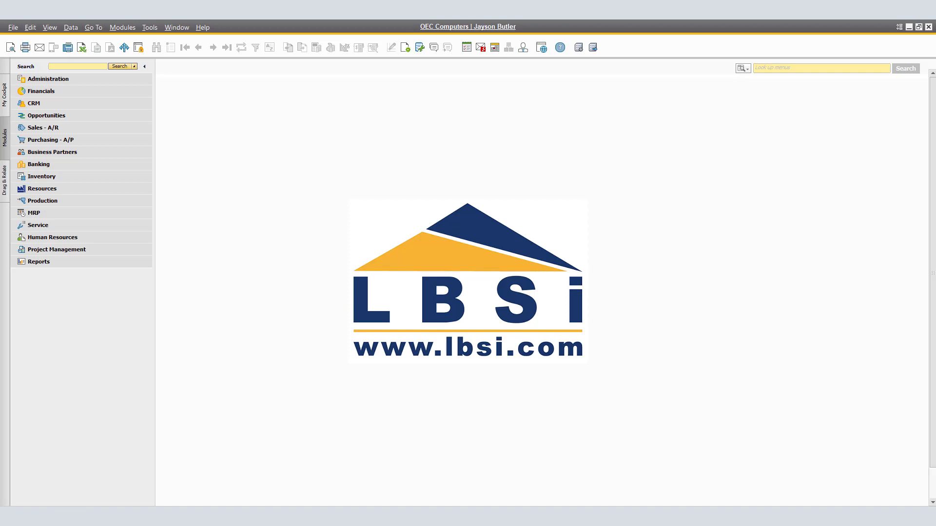
- Open the Length and Width units setup under Administration > Setup > Inventory
left_click(78, 78)
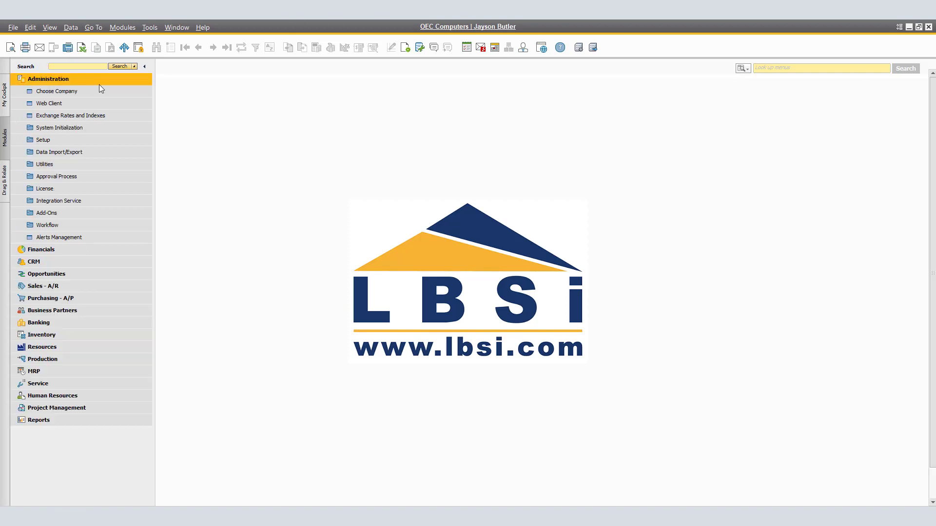
left_click(63, 142)
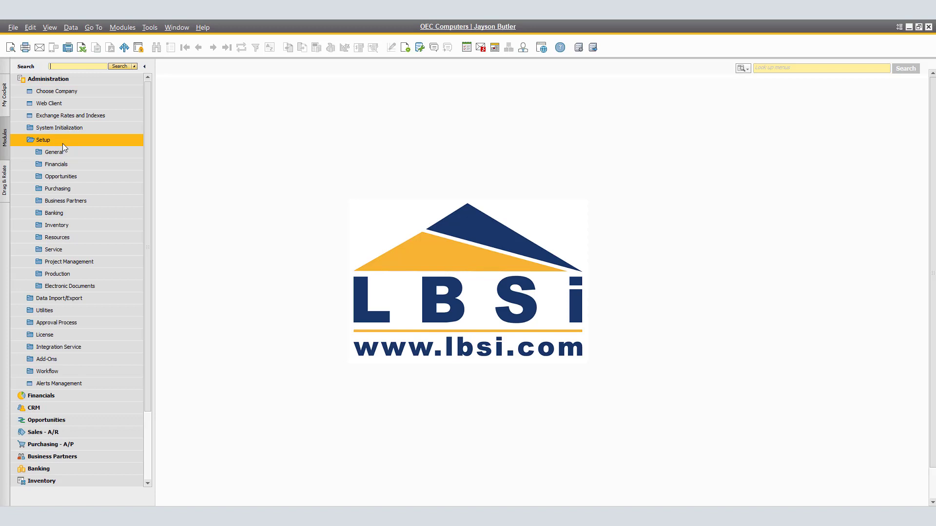
left_click(65, 225)
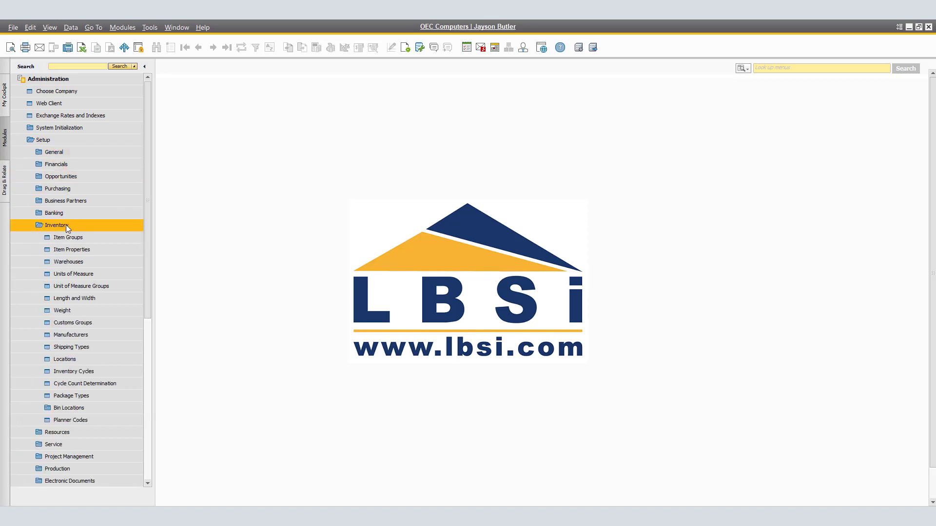
left_click(80, 299)
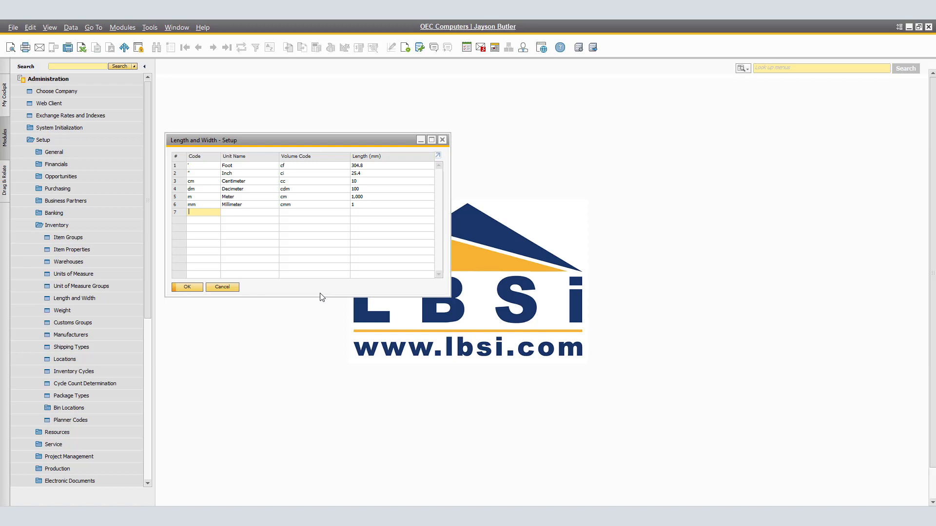
- Close the Length and Width setup and open the Weight units setup to review gram, kilogram, pound, milligram and ounce
left_click(191, 289)
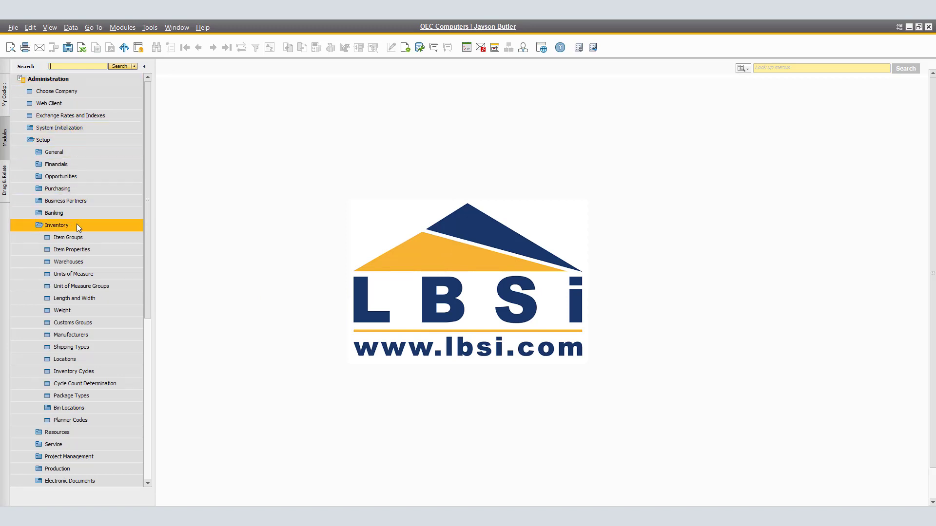
left_click(83, 310)
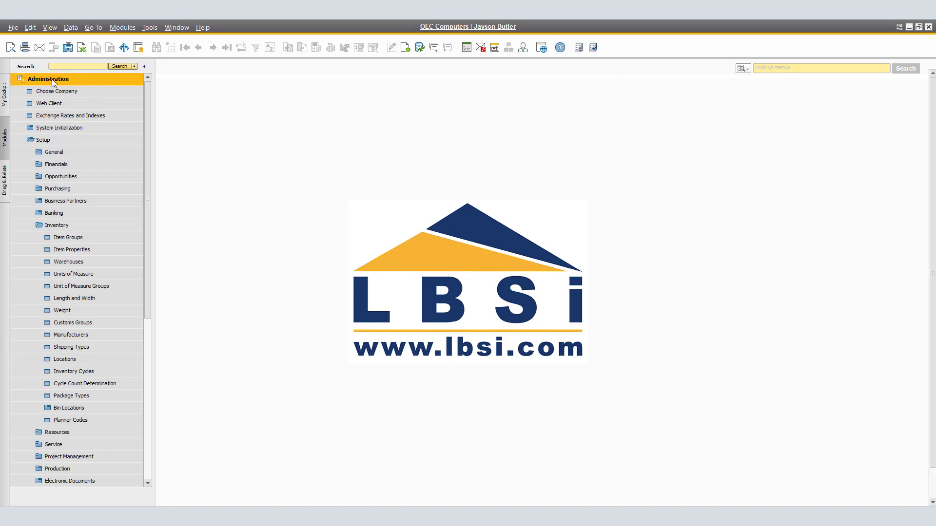
- Open the Customs Groups setup to review the Exempt, 5%, 7% and 10% groups
left_click(80, 324)
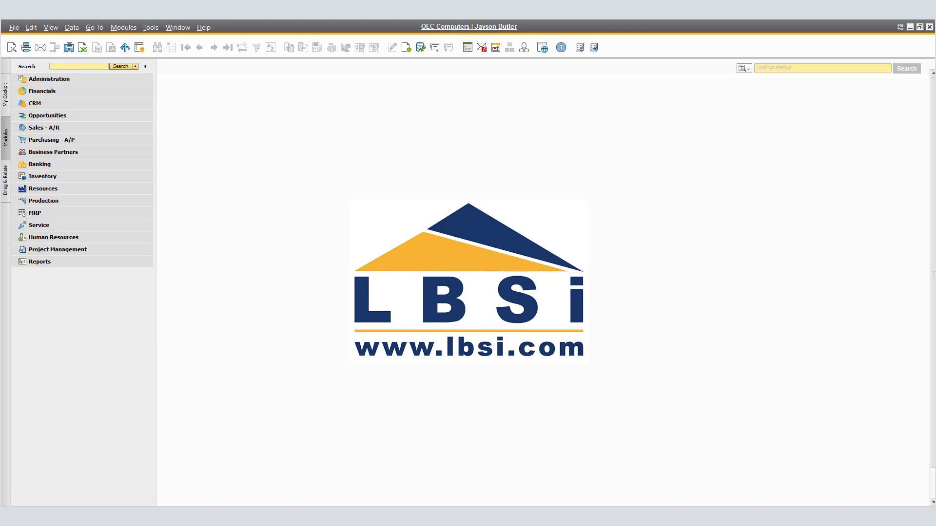
- Open the Landed Costs setup under Administration > Setup > Purchasing
left_click(67, 83)
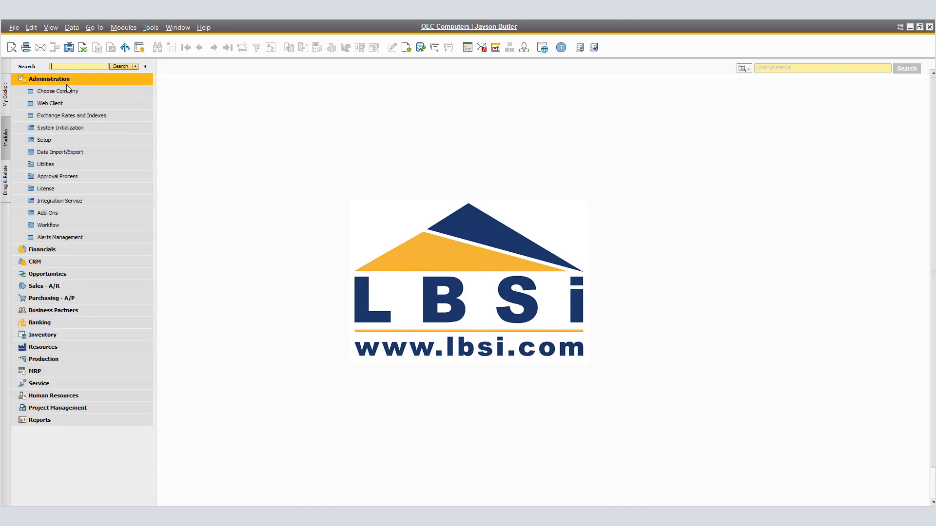
left_click(54, 141)
left_click(63, 188)
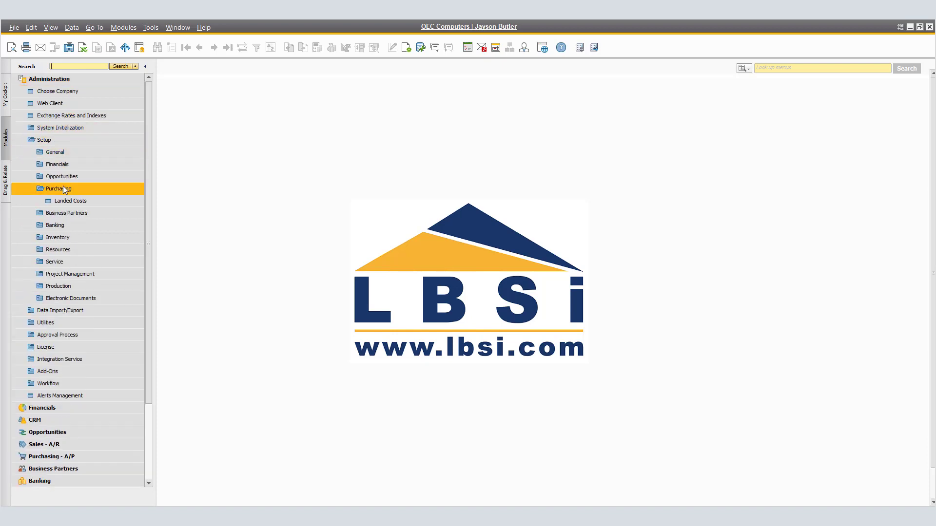
left_click(68, 202)
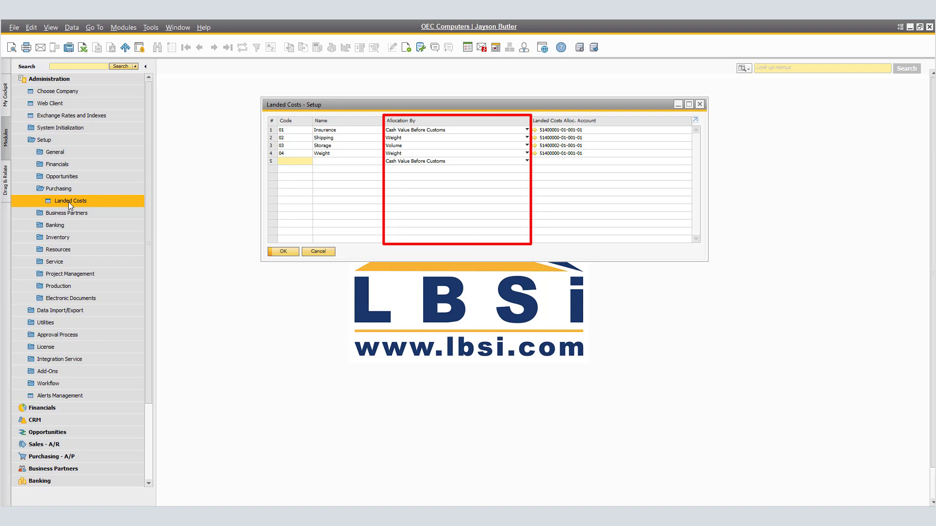
- Keep Cash Value Before Customs as the allocation method for Insurance
left_click(527, 129)
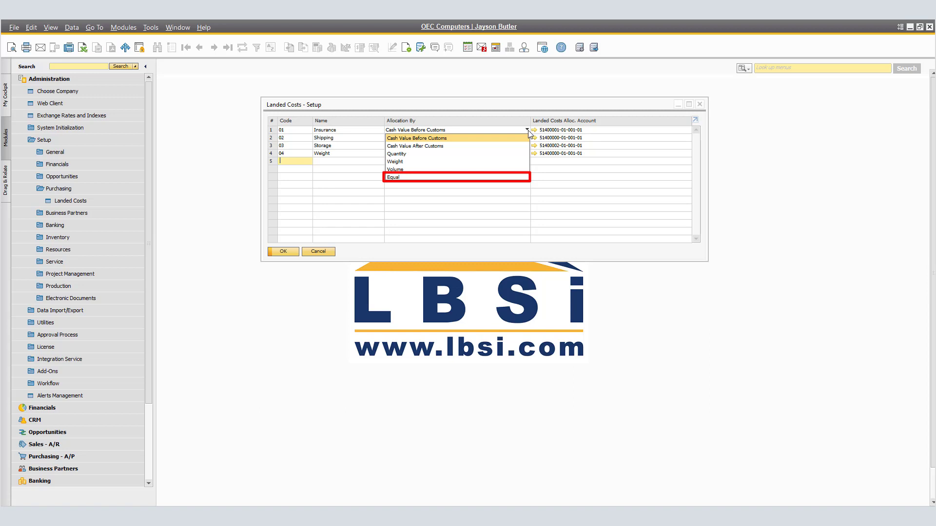
left_click(528, 130)
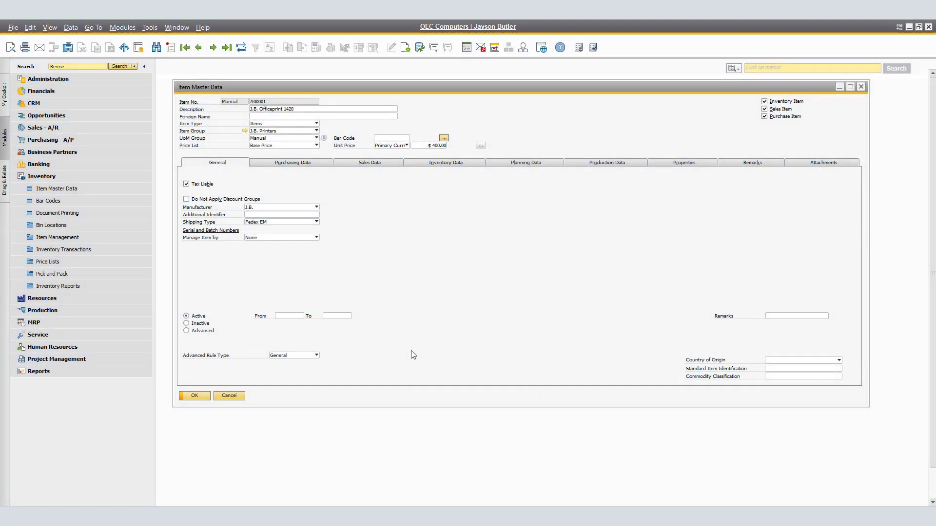
- Review the Purchasing Data of item A00001, J.B. Officeprint 1420
left_click(308, 164)
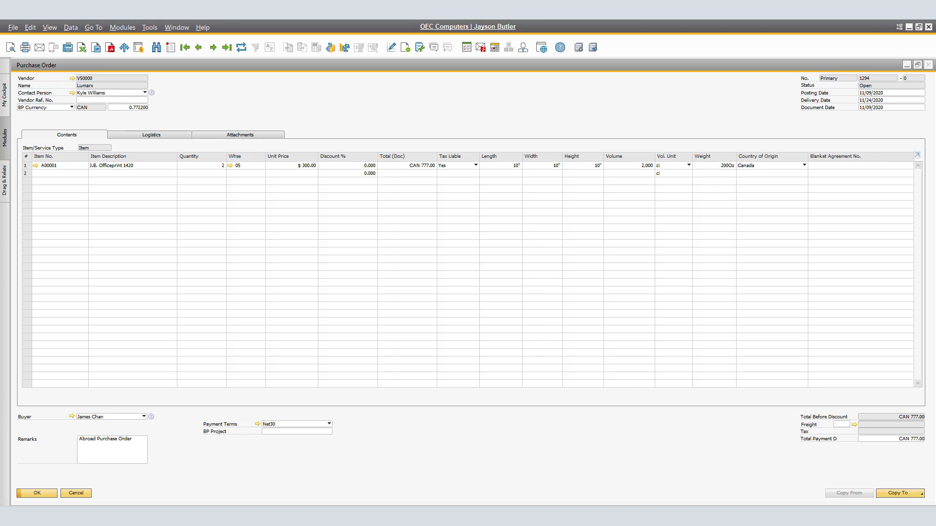
- Copy the purchase order to a Goods Receipt PO and allocate both units to bin 05-SYSTEM-BIN-LOCATION
left_click(921, 494)
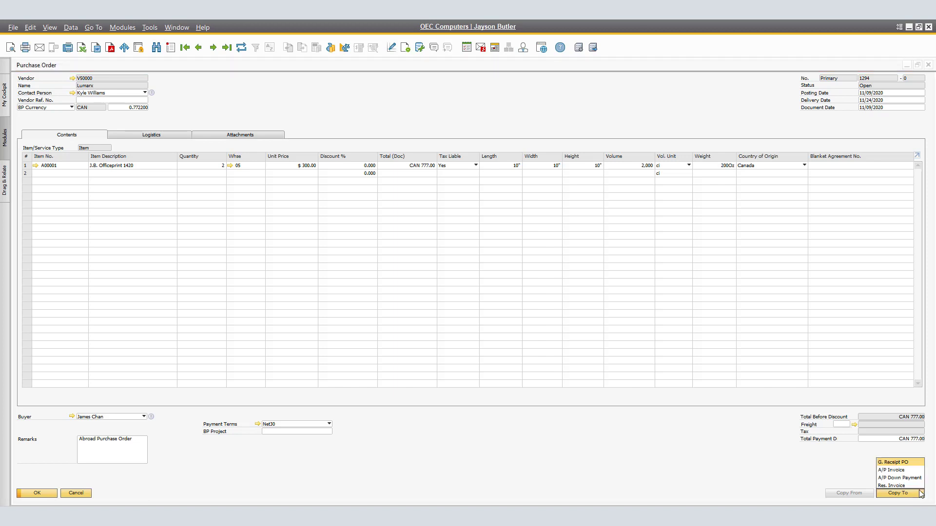
left_click(906, 462)
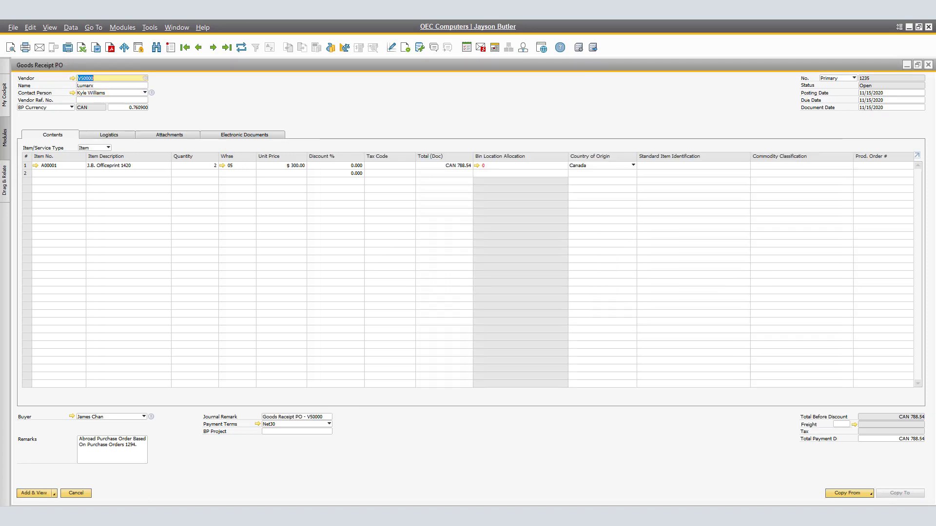
left_click(478, 166)
left_click(268, 244)
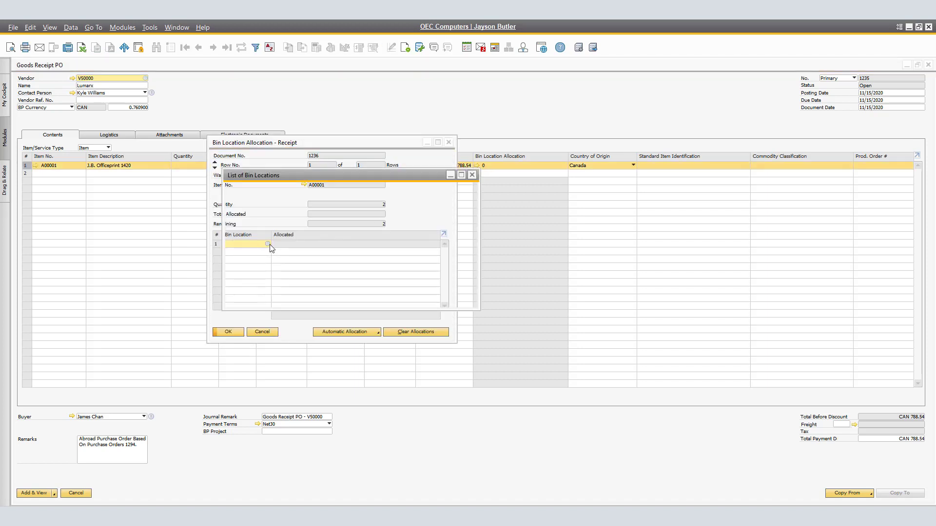
key("Down")
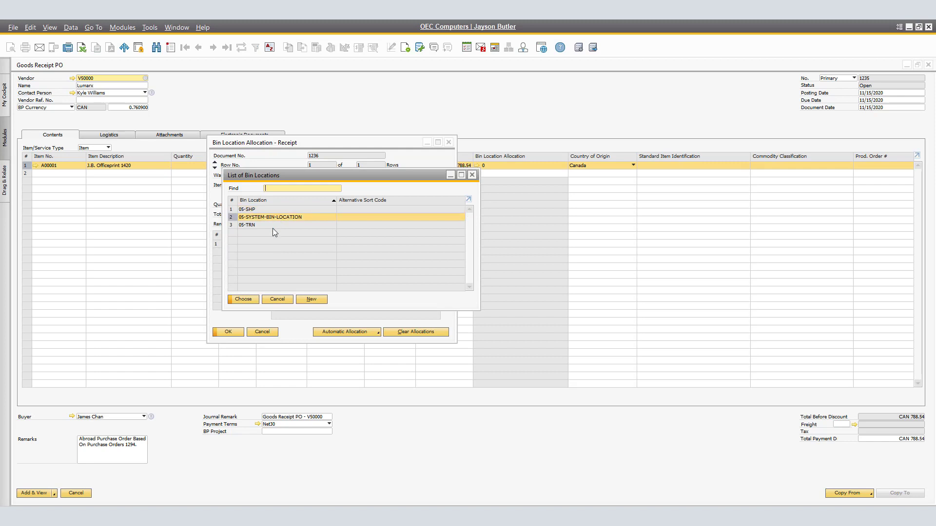
left_click(244, 299)
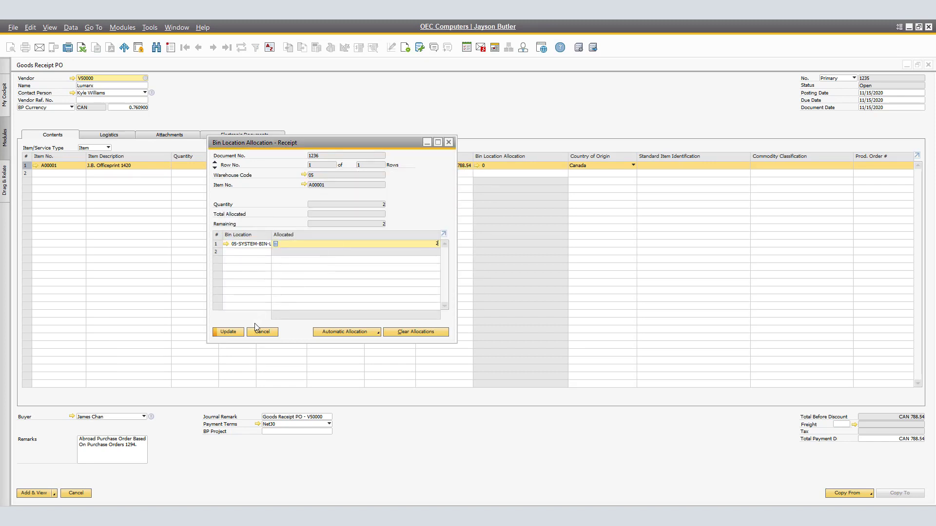
left_click(232, 332)
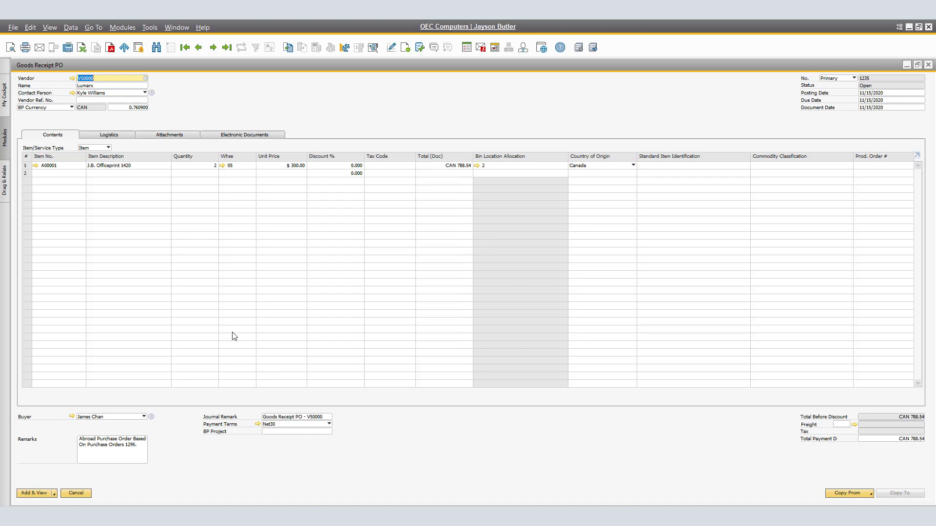
- Add Goods Receipt PO 1235 and review its journal entry crediting Goods Received Not Invoiced $600.00
left_click(42, 495)
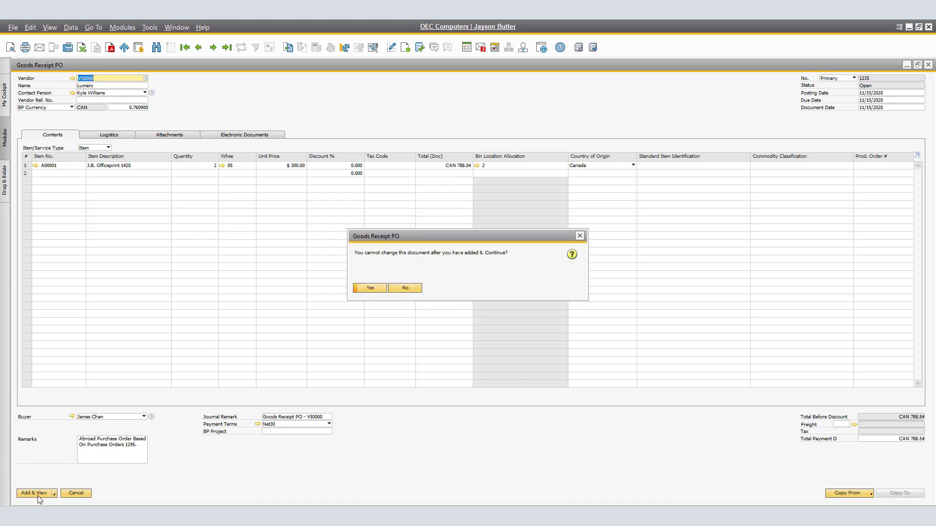
left_click(355, 288)
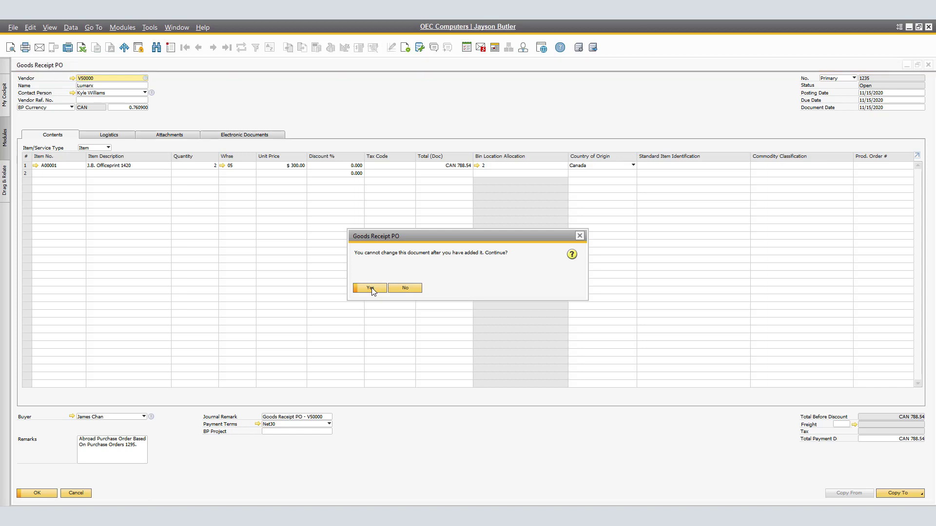
left_click(370, 289)
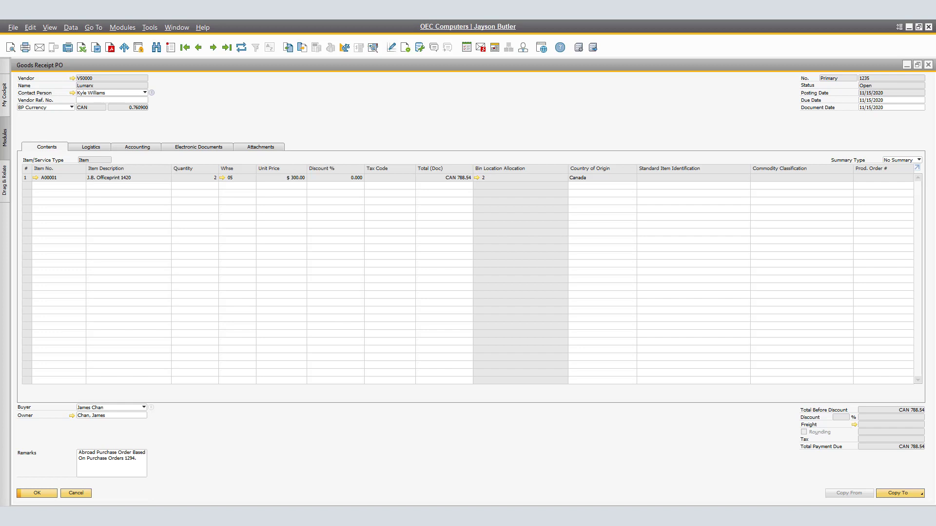
left_click(372, 47)
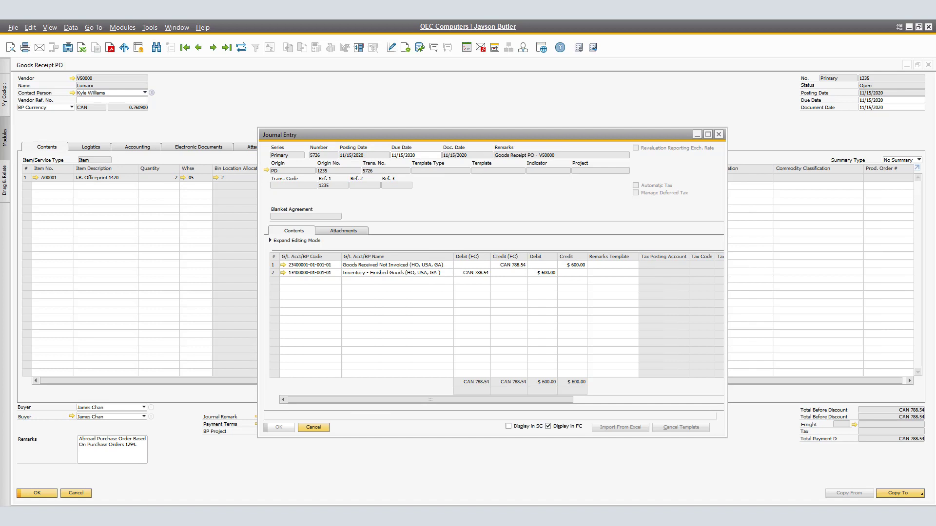
left_click(720, 135)
- Copy Goods Receipt PO 1235 to an A/P invoice and add it as A/P Invoice 1171 for CAN 788.54
left_click(907, 494)
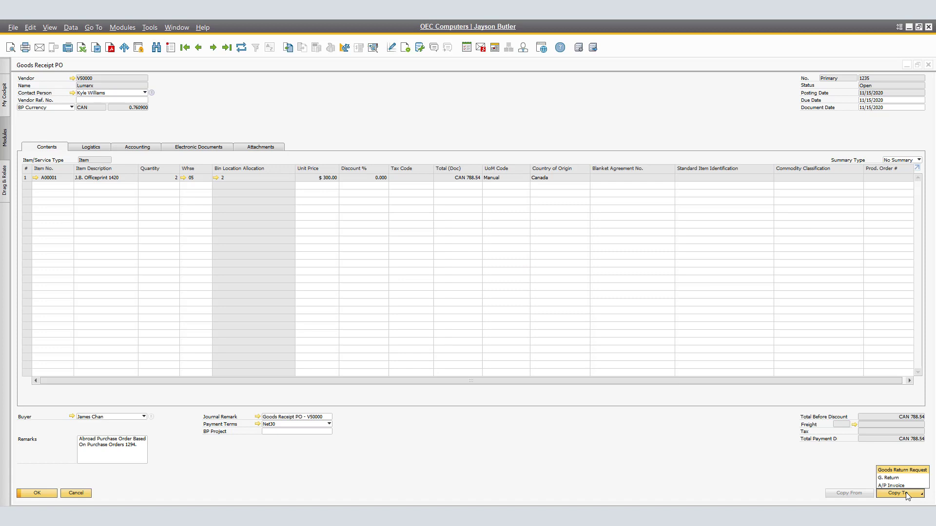
left_click(901, 485)
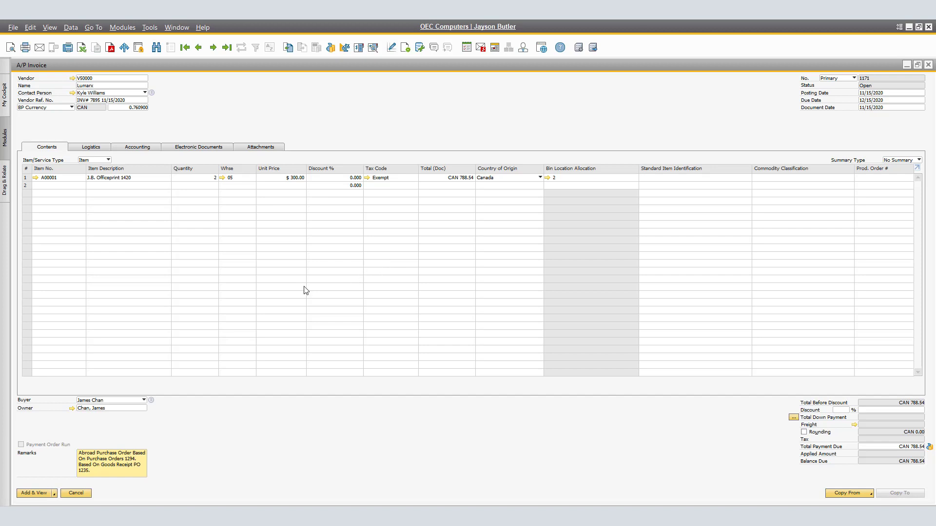
left_click(34, 493)
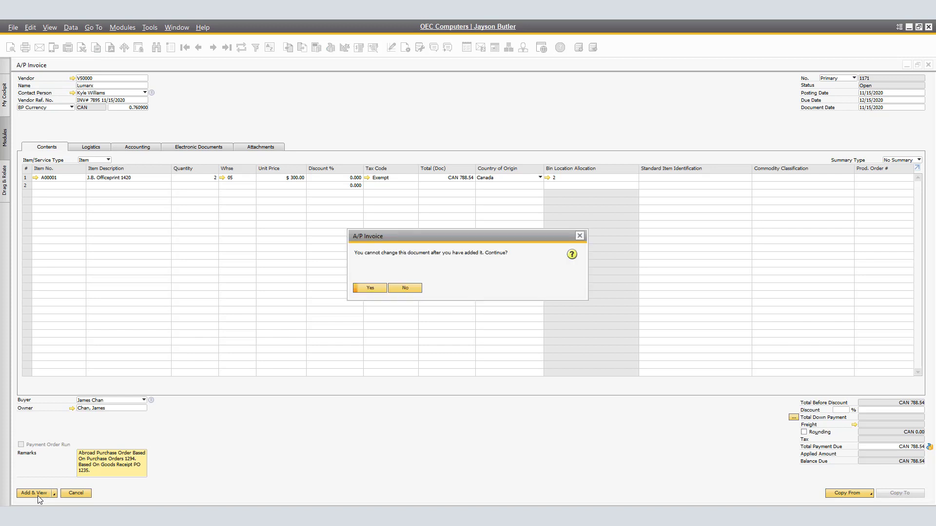
left_click(370, 289)
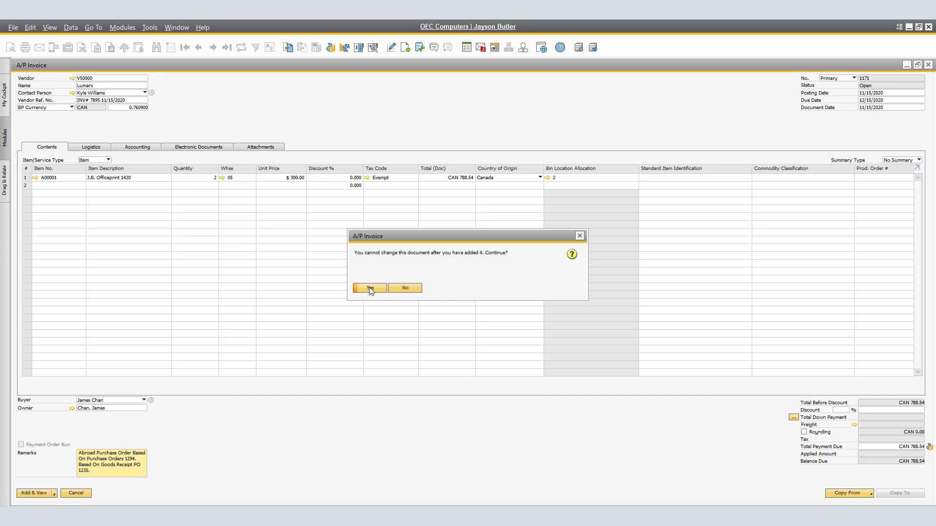
- Open the Inventory Audit Report for item A00001 and expand its warehouse 01 transactions, including PD 1235
left_click(35, 178)
right_click(473, 294)
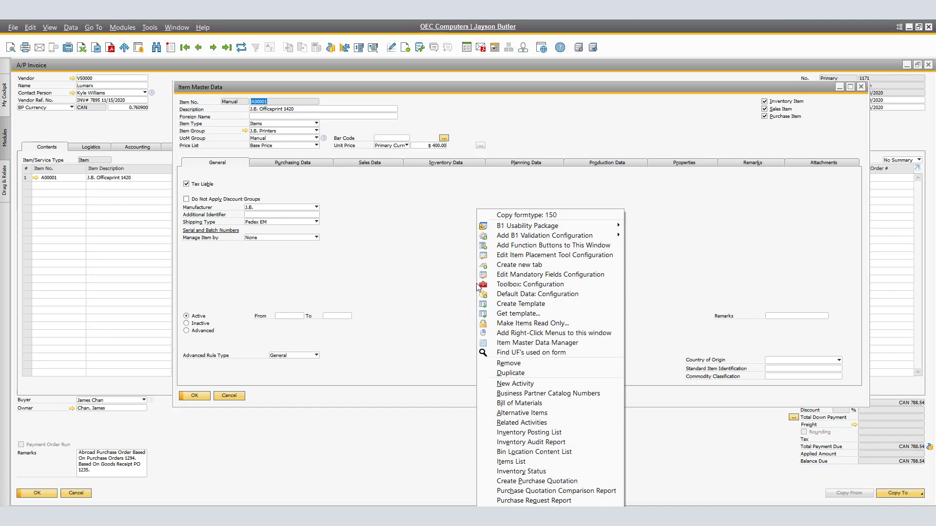
left_click(539, 442)
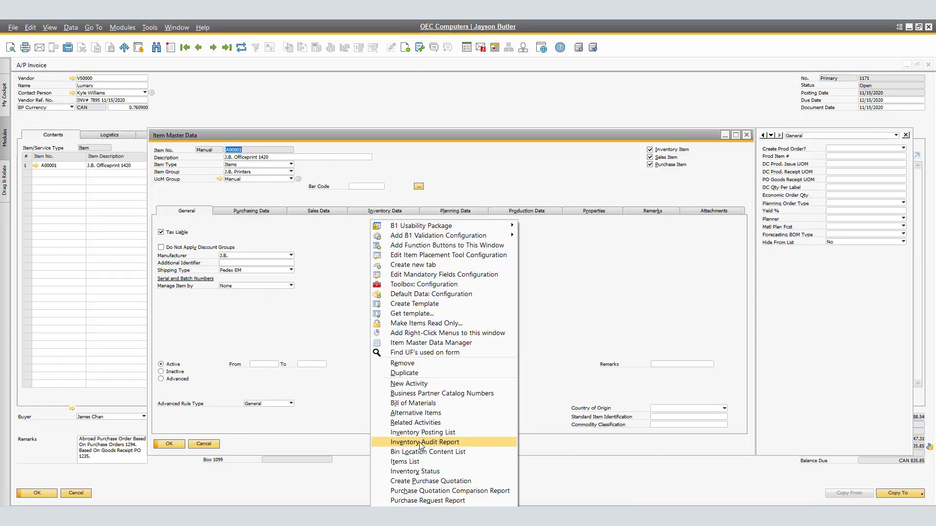
left_click(420, 442)
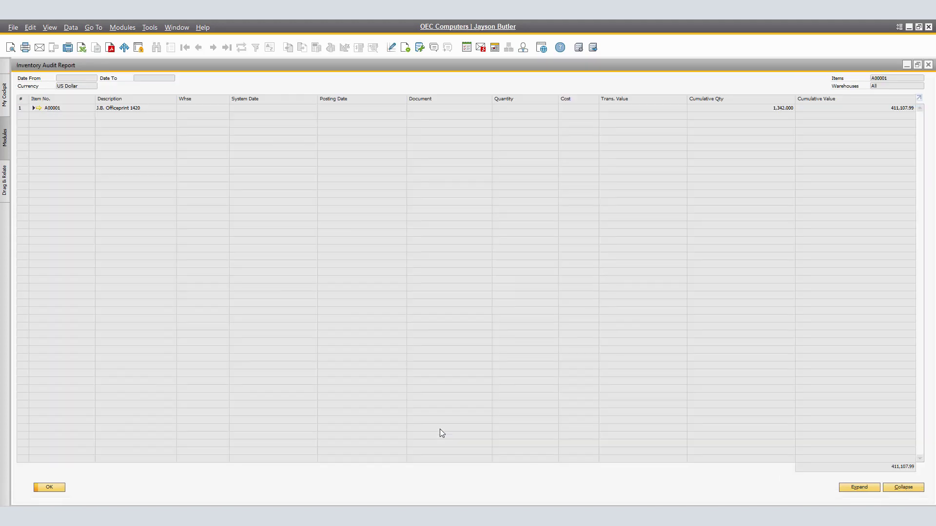
left_click(856, 489)
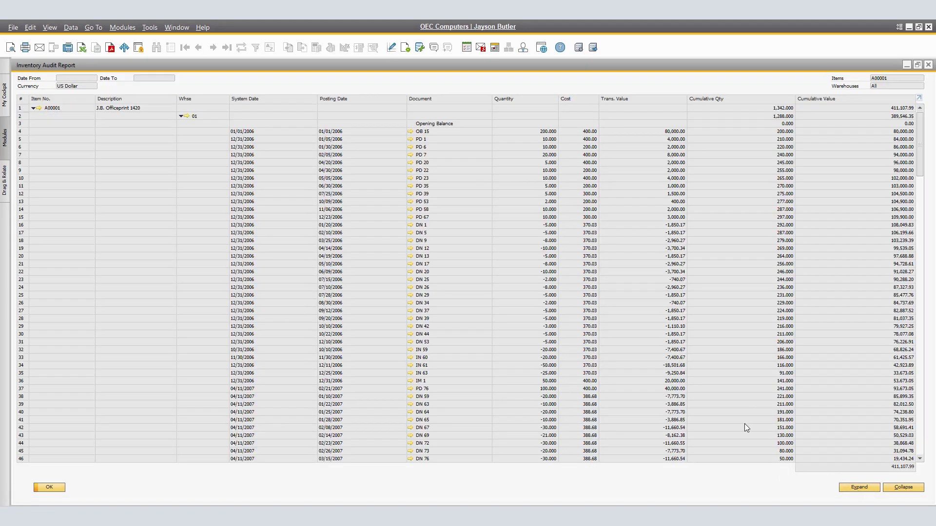
scroll(744, 423, "down", 14)
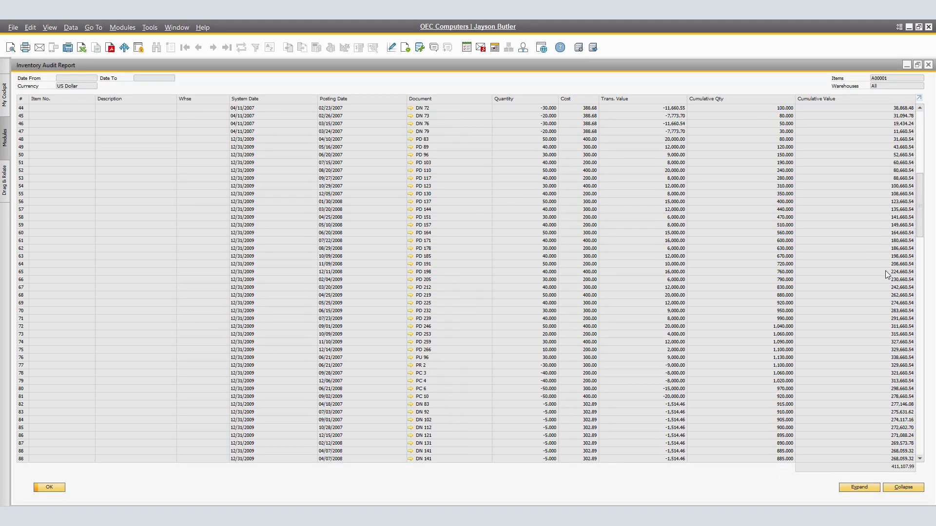
scroll(885, 270, "down", 16)
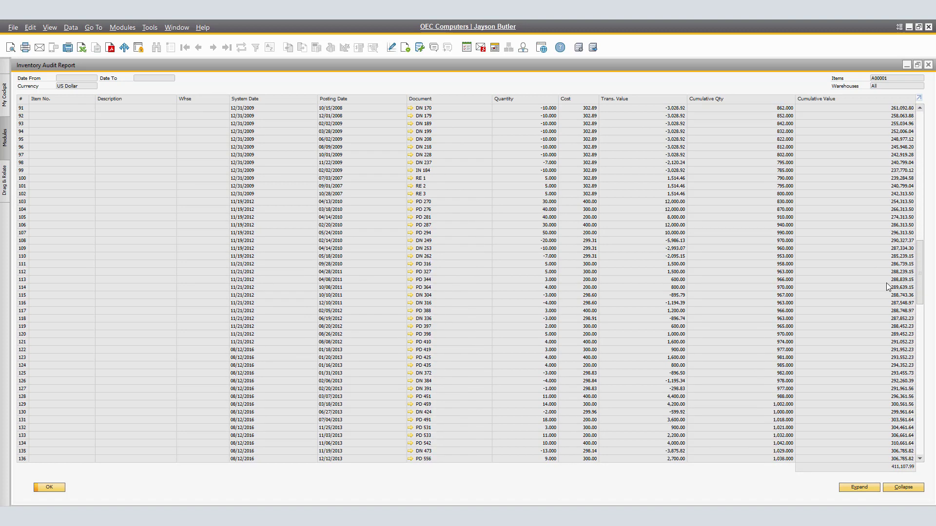
left_click_drag(920, 277, 926, 463)
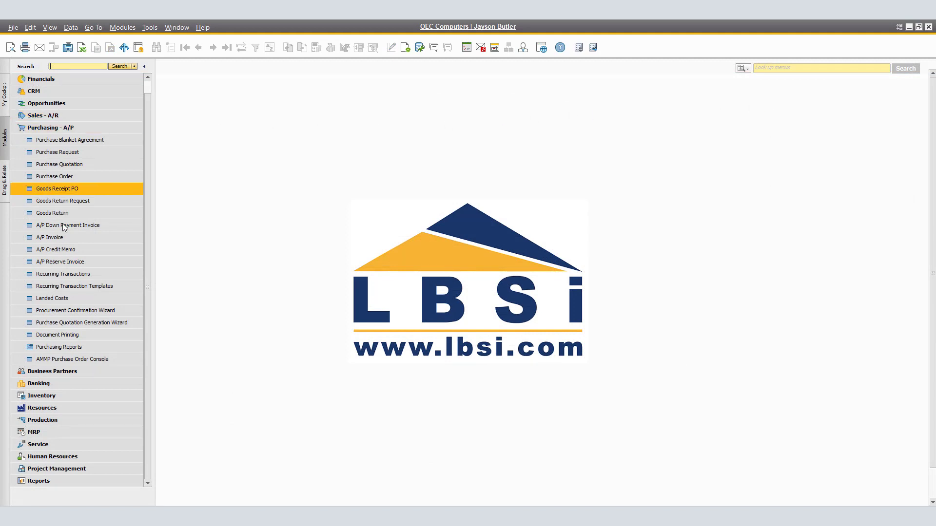
- Start a new Landed Costs document for vendor V50000 (Lumarx), CAN at rate 0.760900
left_click(52, 298)
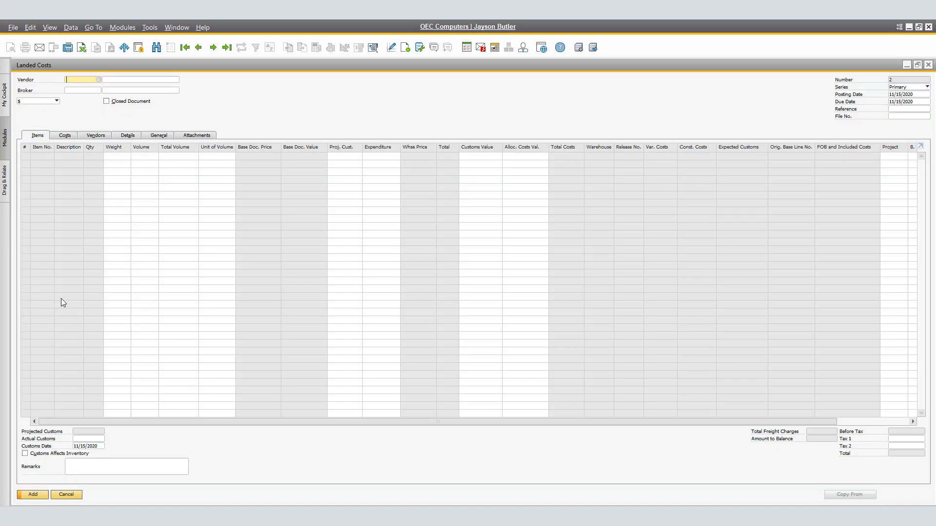
type("V50000")
key("Tab")
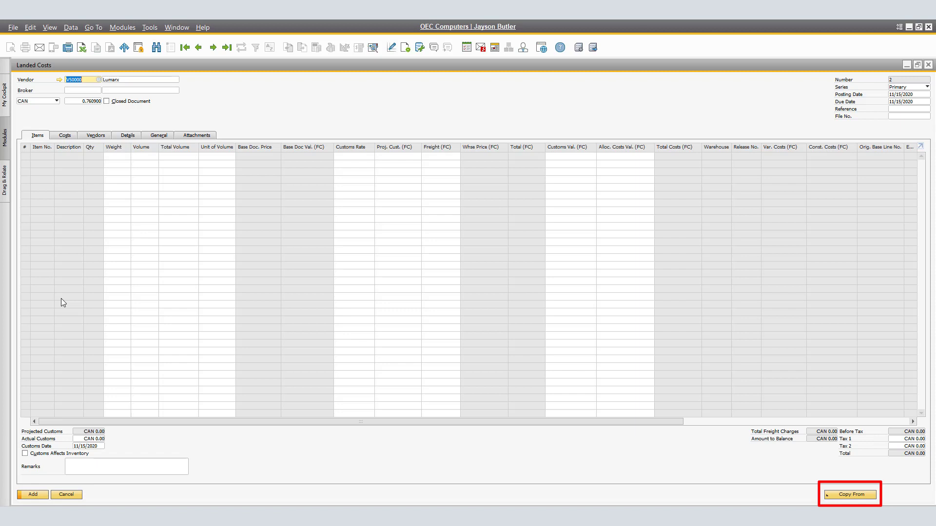
- Copy Goods Receipt PO 1235, item A00001 with 2 units, into the landed costs
left_click(834, 495)
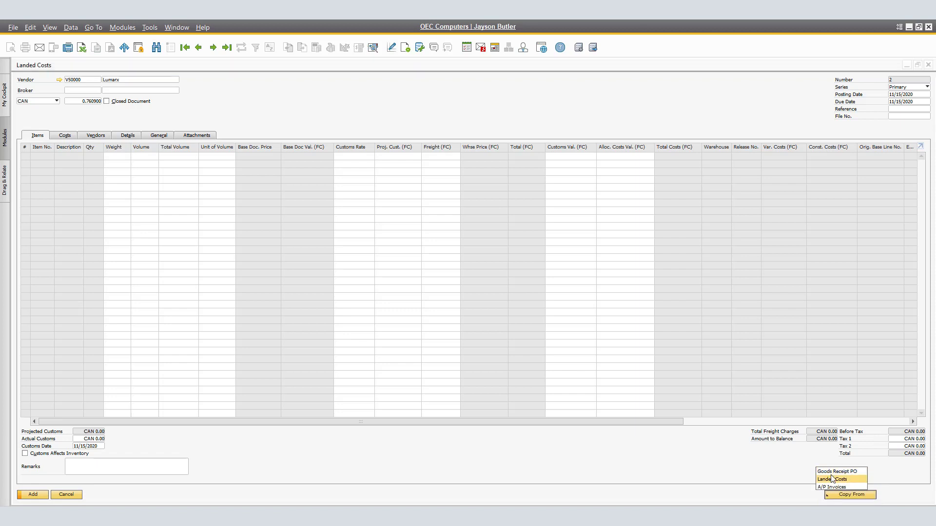
left_click(835, 471)
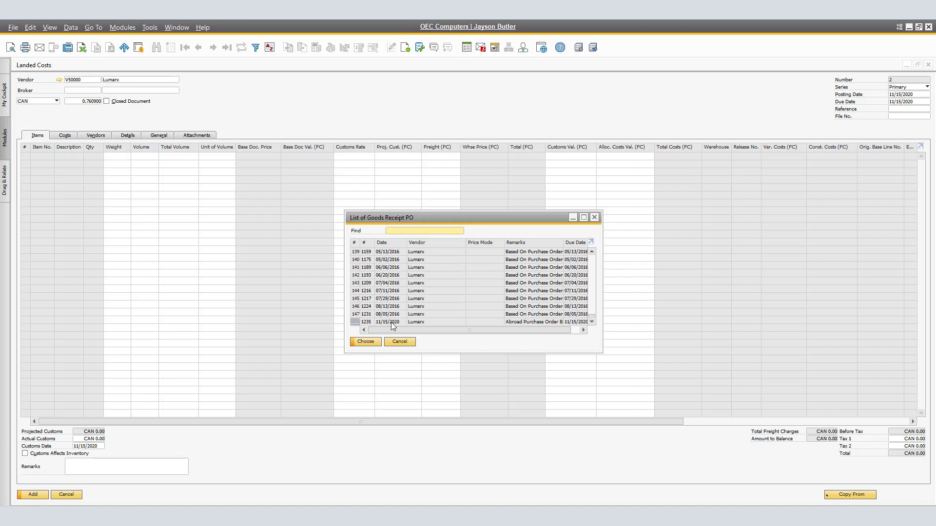
left_click(392, 324)
left_click(365, 342)
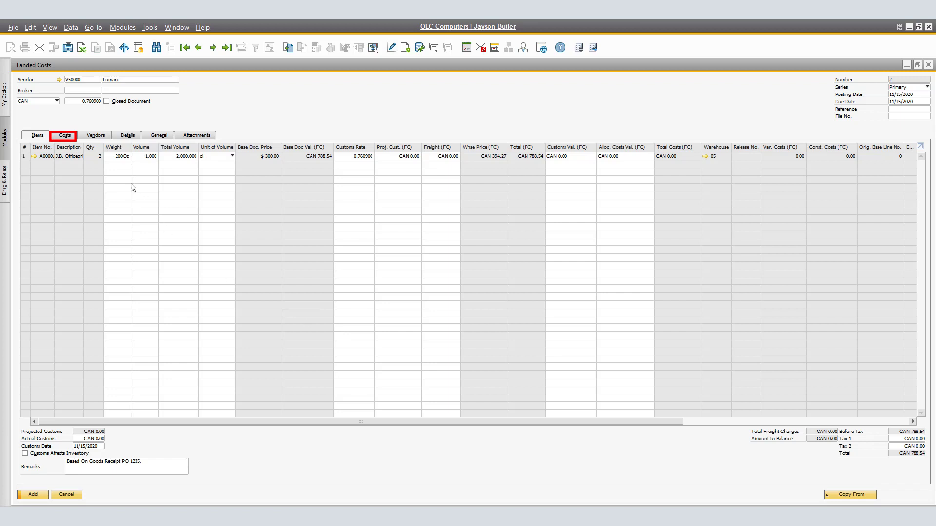
- Enter the fixed landed cost amounts on the Costs tab, totalling CAN 653.00
left_click(64, 135)
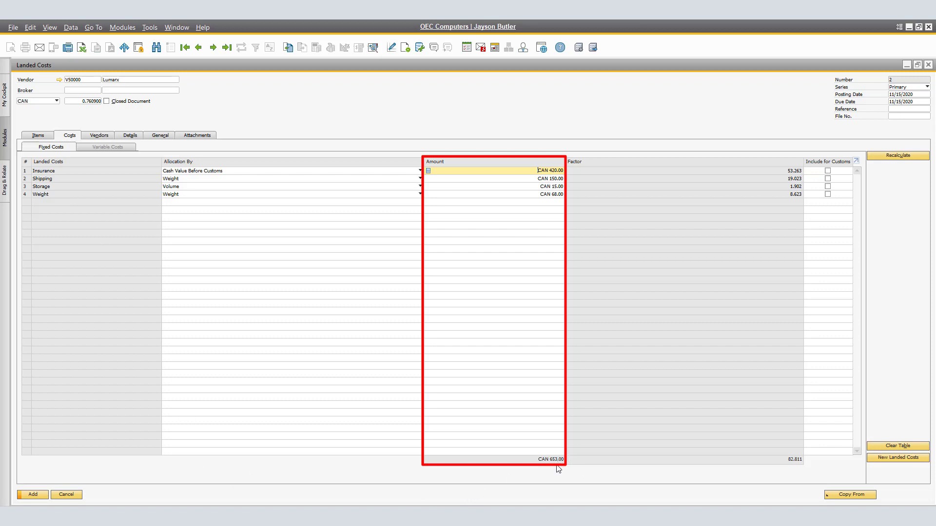
key("Down")
key("Down")
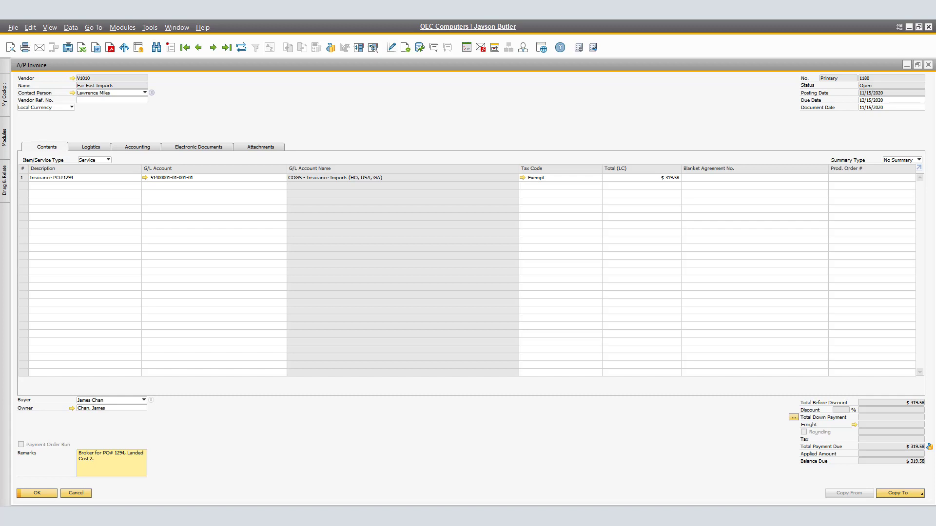
left_click(373, 49)
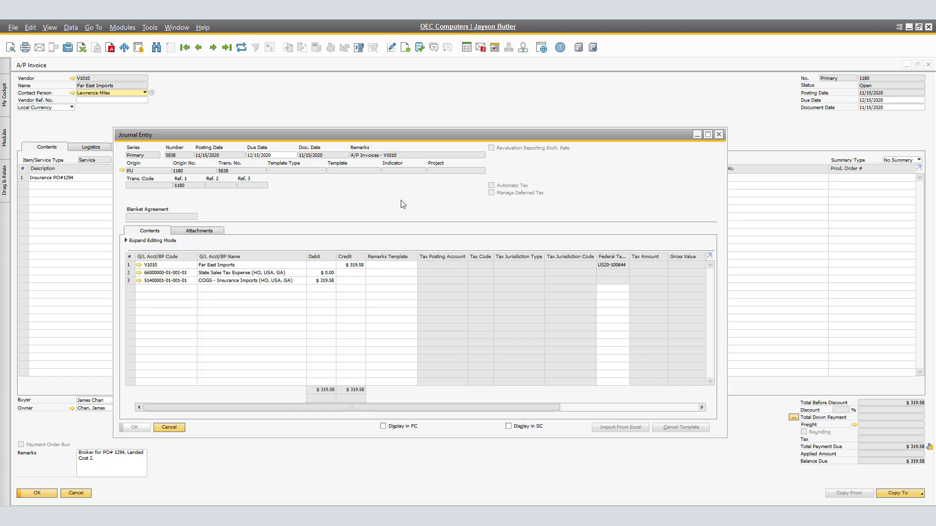
key("Escape")
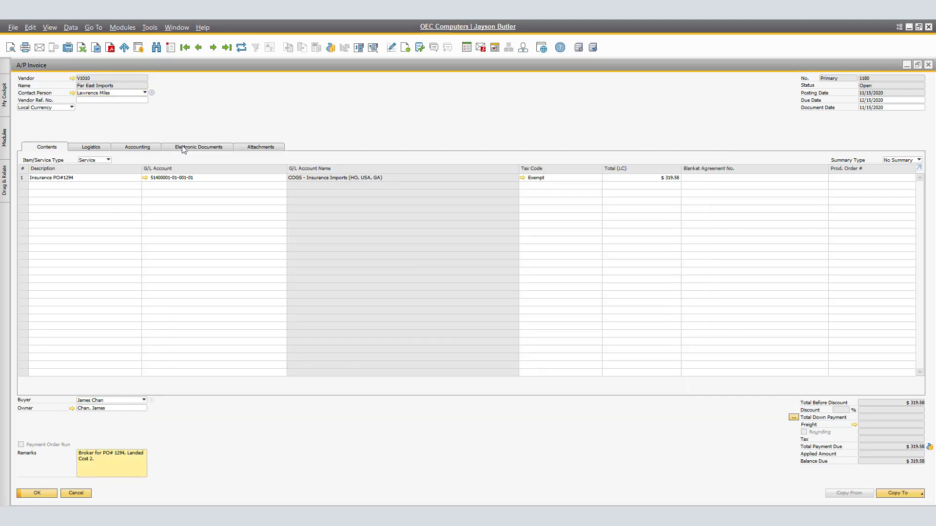
- Drill into G/L account 51400001 and display its balance history
left_click(145, 179)
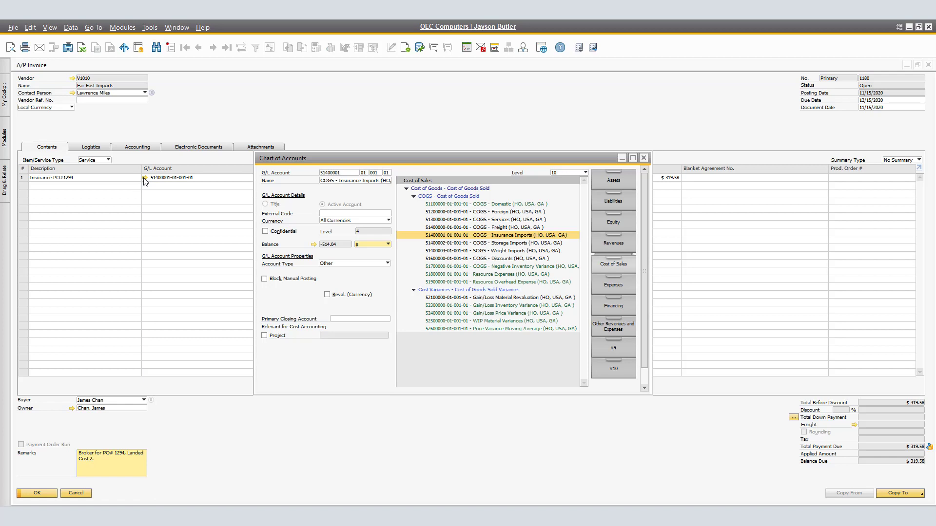
left_click(313, 244)
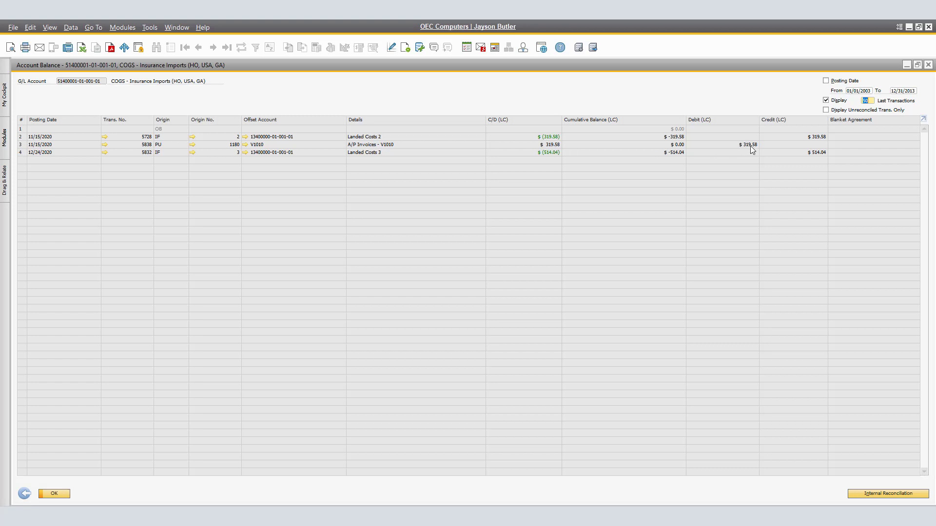
- Mark Insurance and Shipping for customs, prompting a recalculated customs value of CAN 67.93
double_click(675, 146)
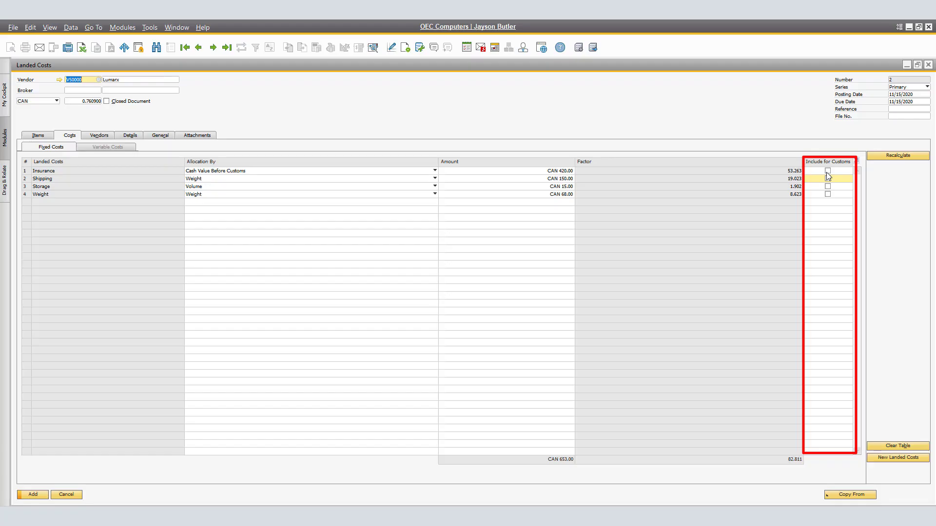
left_click(827, 171)
left_click(827, 178)
left_click(44, 136)
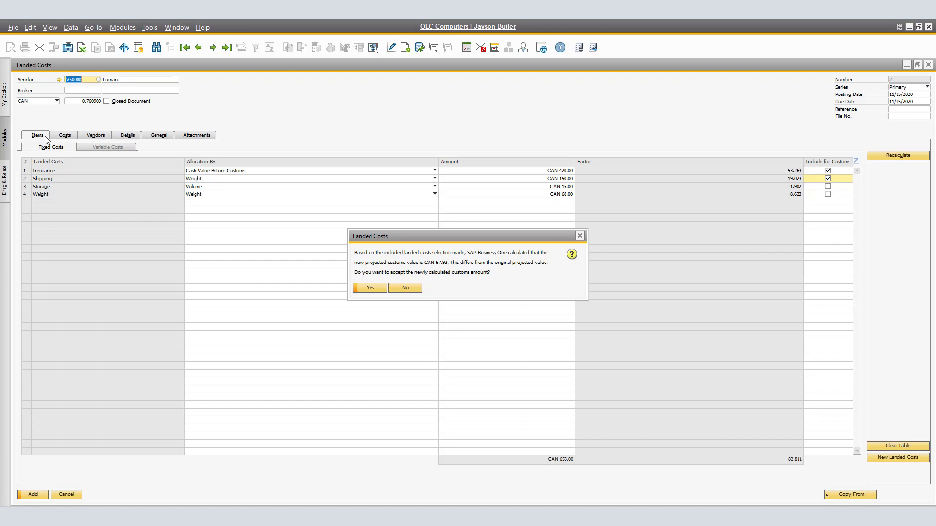
- Accept the CAN 67.93 customs amount, bringing item total costs to CAN 720.93
left_click(370, 288)
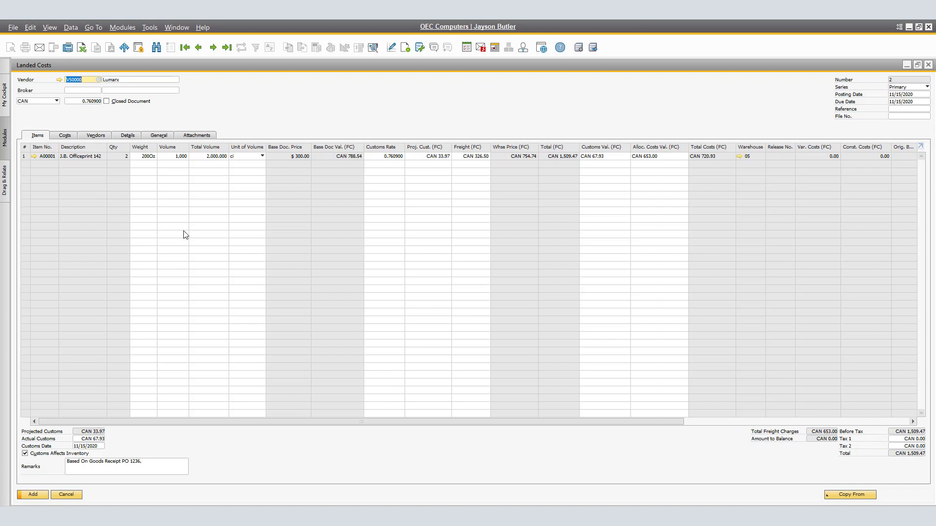
left_click(67, 137)
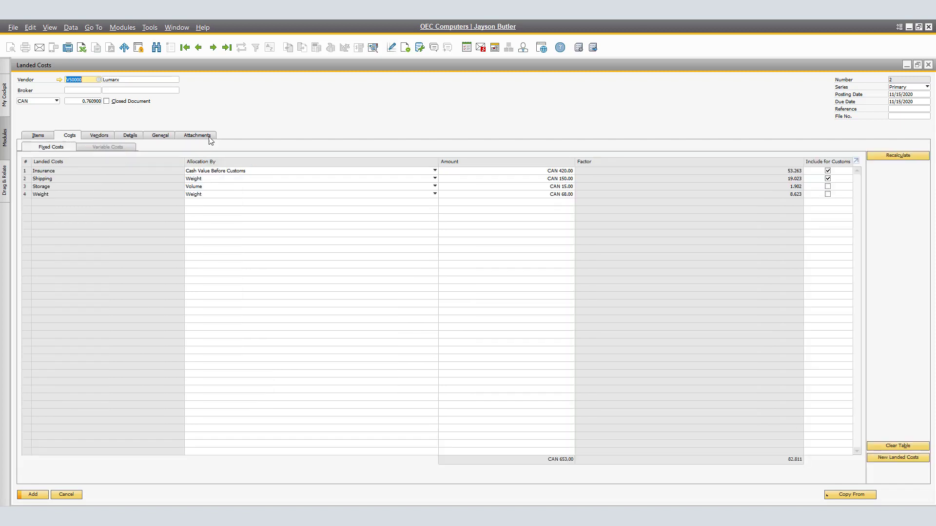
- Exclude Insurance and Shipping from customs and review item total costs of CAN 653.00
left_click(827, 179)
left_click(827, 178)
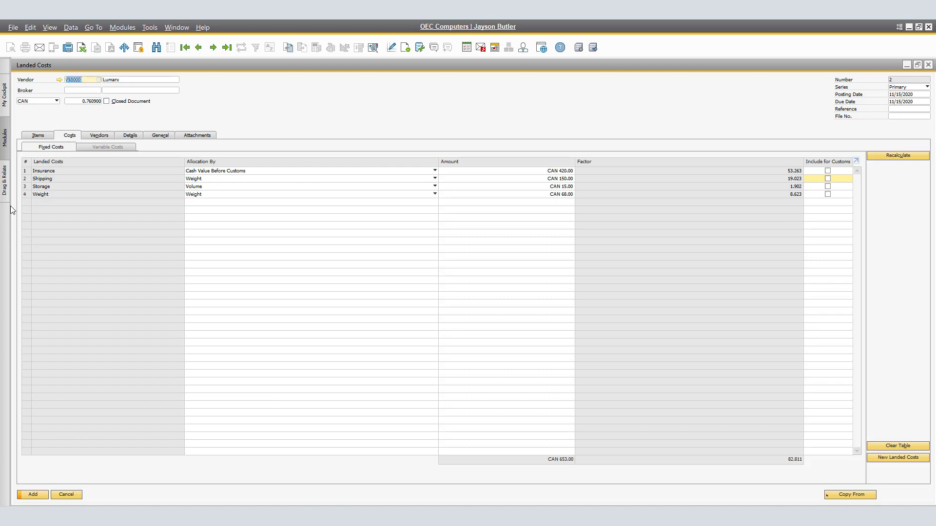
left_click(38, 136)
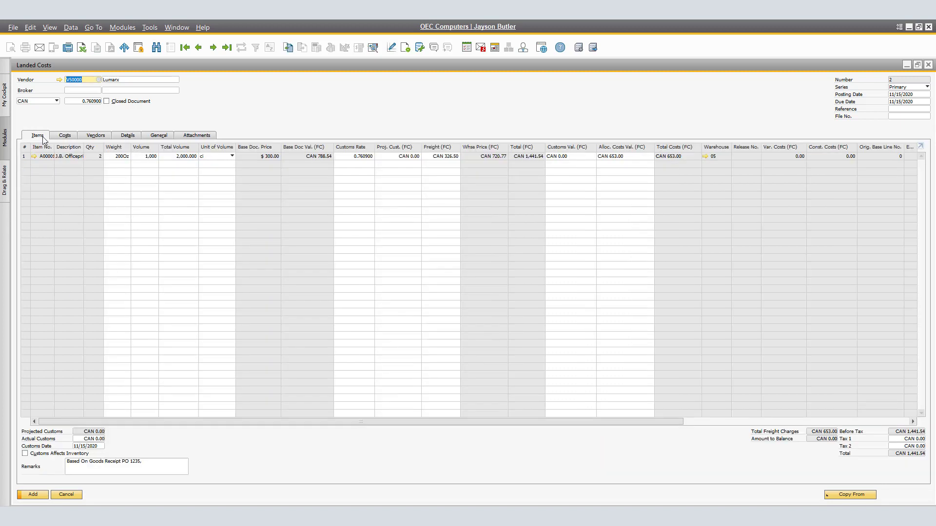
key("End")
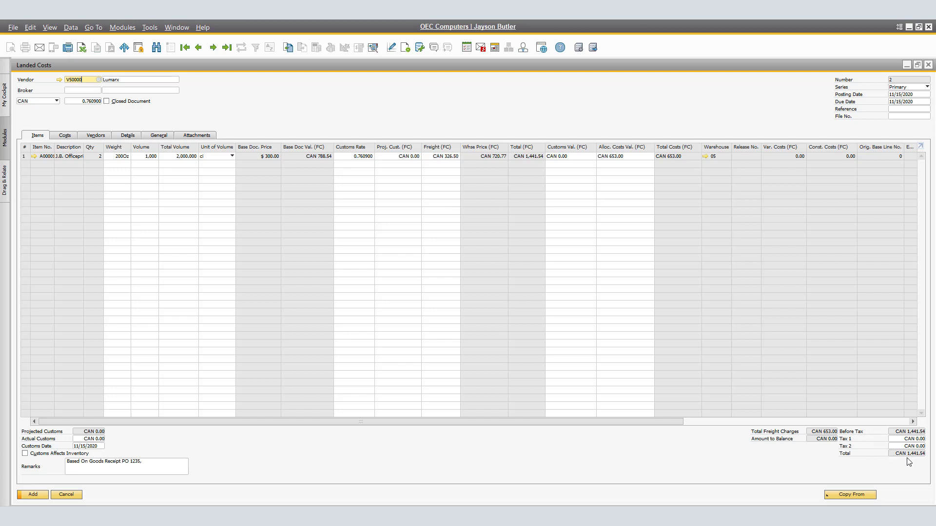
- Add the Landed Costs document and confirm the save
left_click(33, 494)
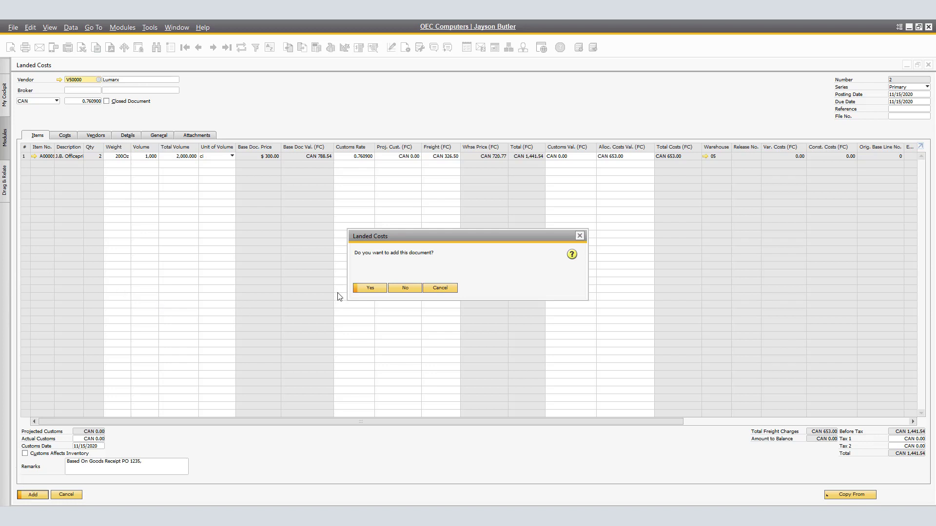
left_click(370, 288)
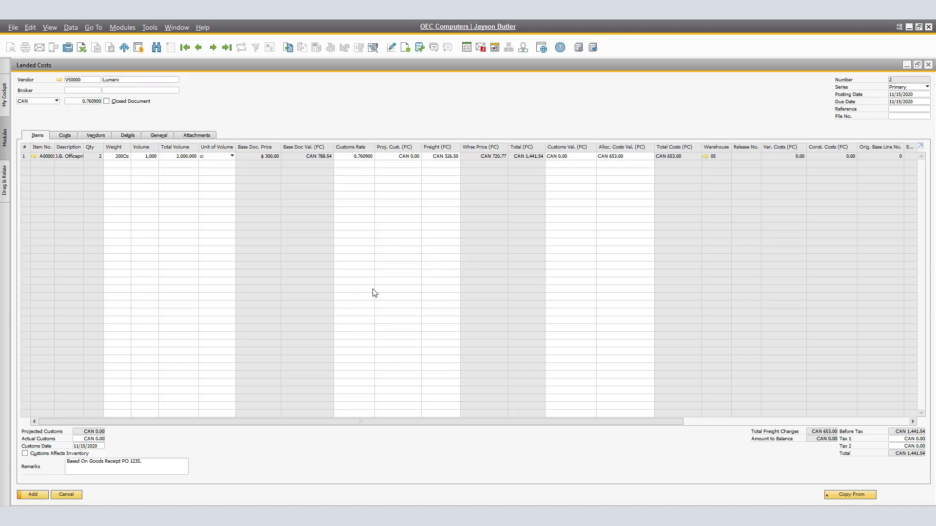
- Reopen Landed Costs 2 and review its journal entry debiting Inventory CAN 653.00
left_click(227, 48)
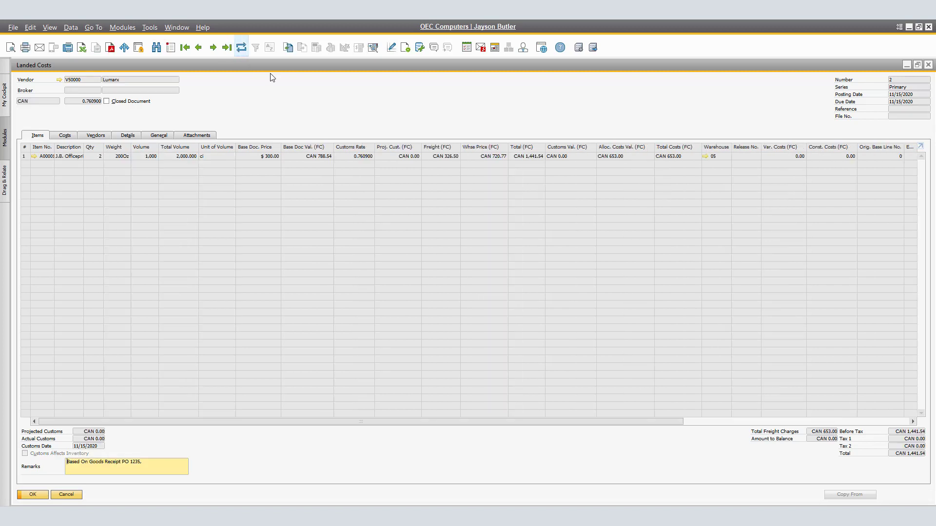
left_click(374, 47)
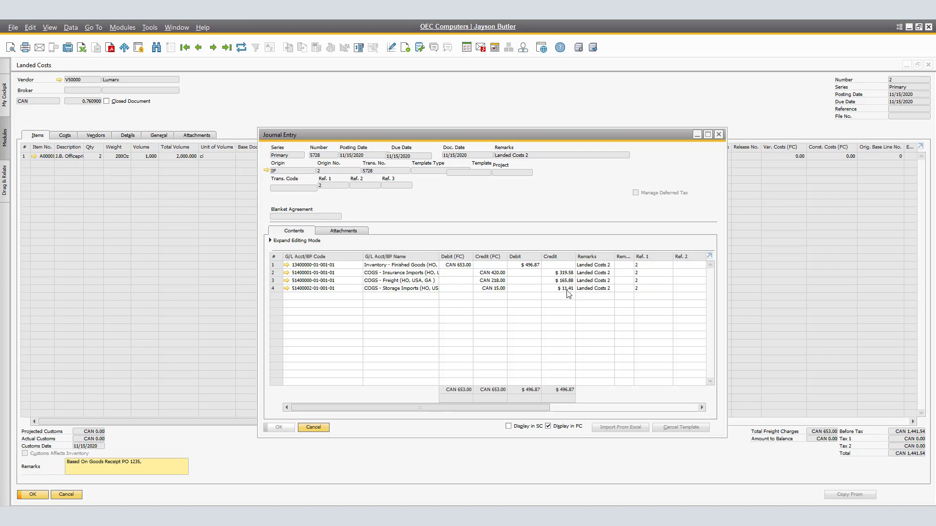
left_click(720, 134)
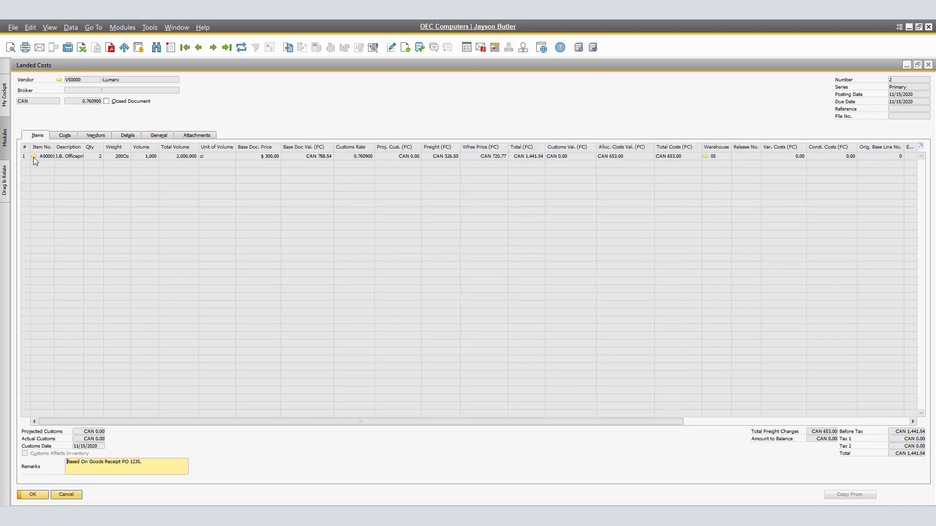
left_click(33, 156)
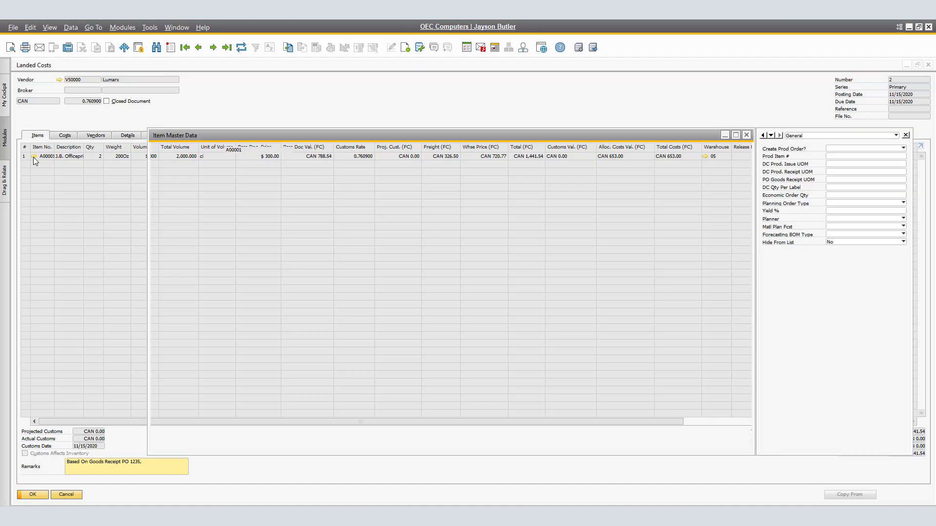
right_click(404, 243)
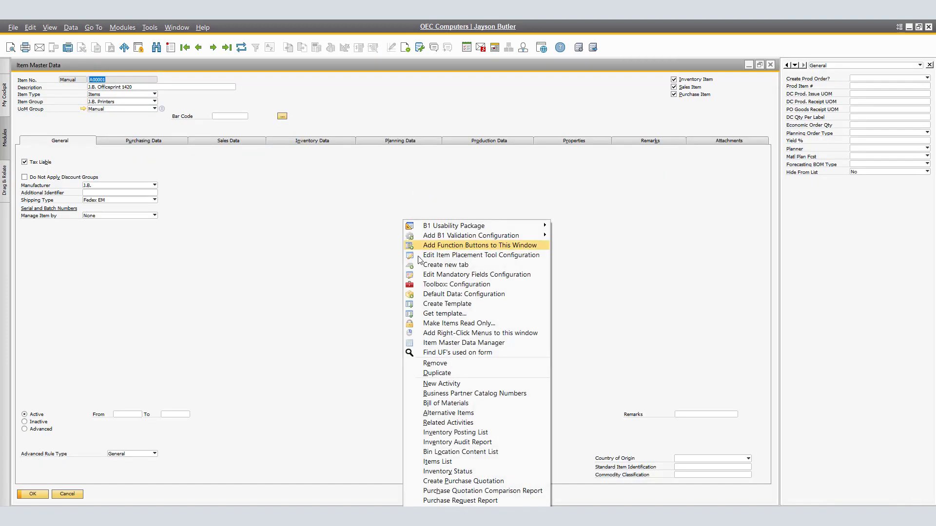
left_click(480, 442)
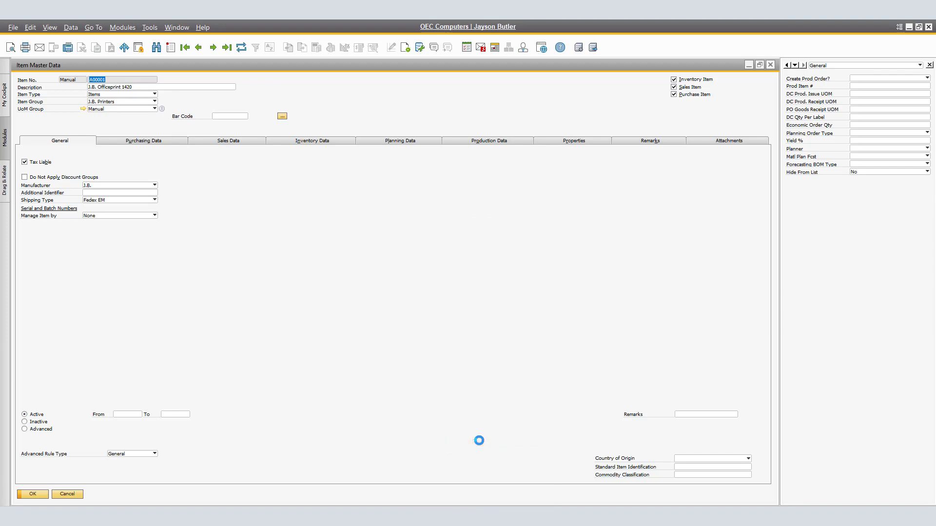
left_click(857, 487)
scroll(913, 460, "down", 20)
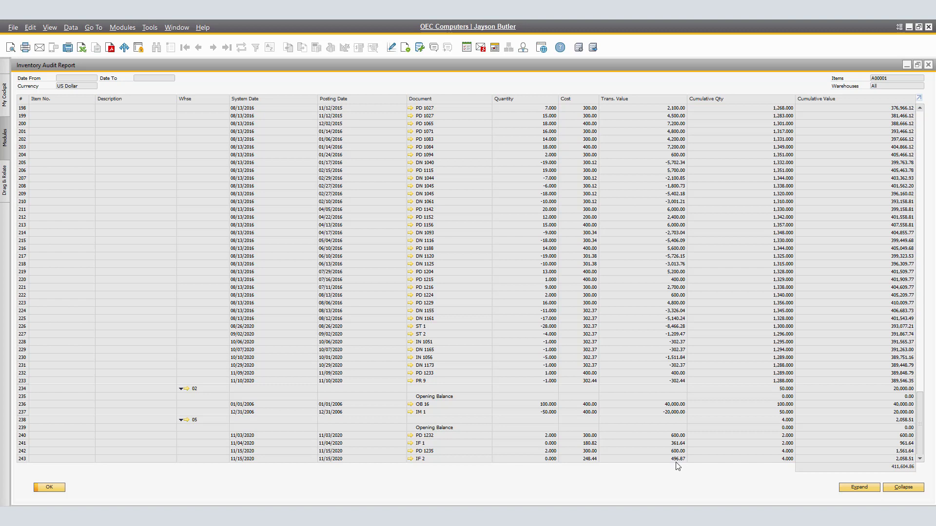
left_click(929, 65)
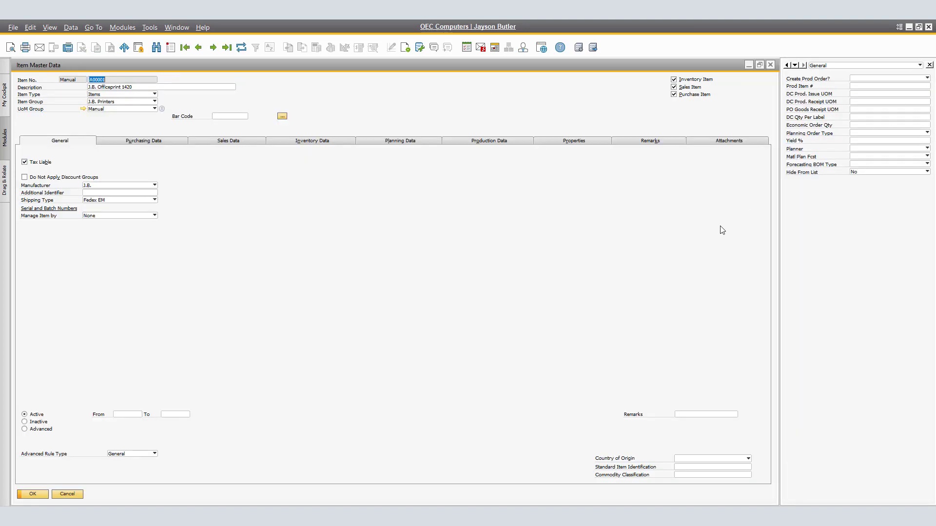
- Show the Inventory Data tab of item A00001's master data
left_click(317, 143)
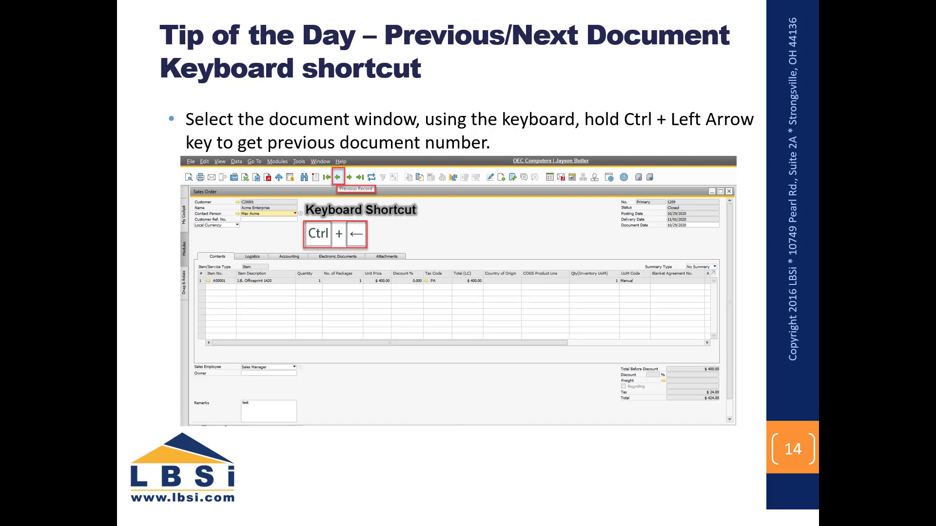
- Advance the tips presentation to slide 15, covering the next-document shortcut
key("Right")
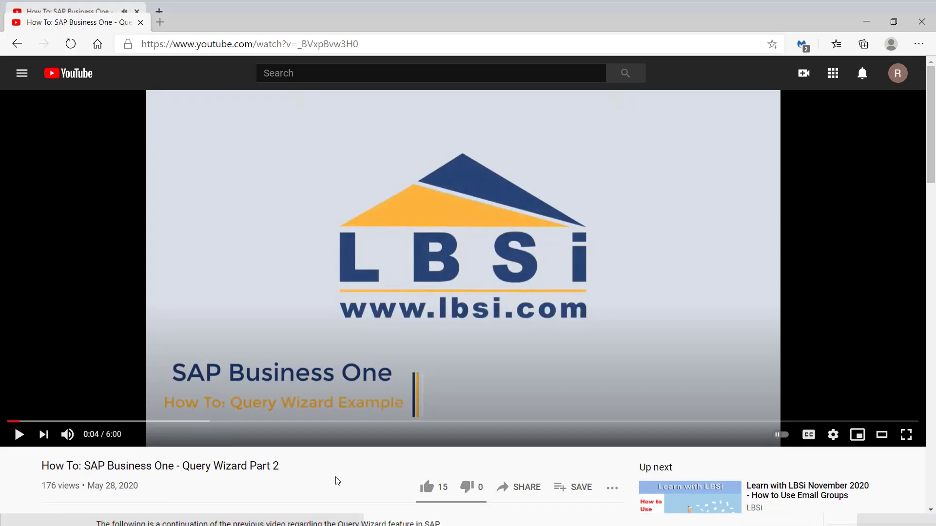
- Subscribe to the LBSi YouTube channel with All notifications on, then go to its channel page
scroll(336, 481, "down", 1)
left_click(589, 468)
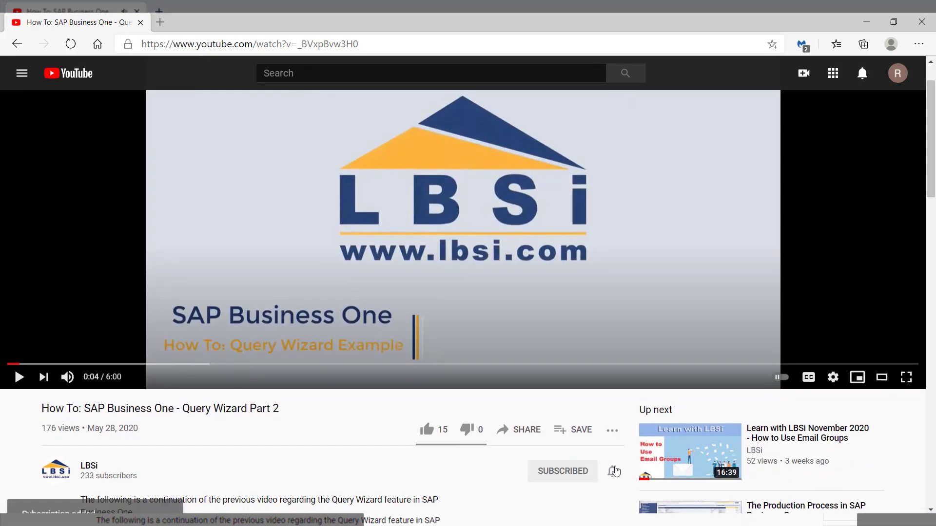
left_click(613, 470)
left_click(639, 399)
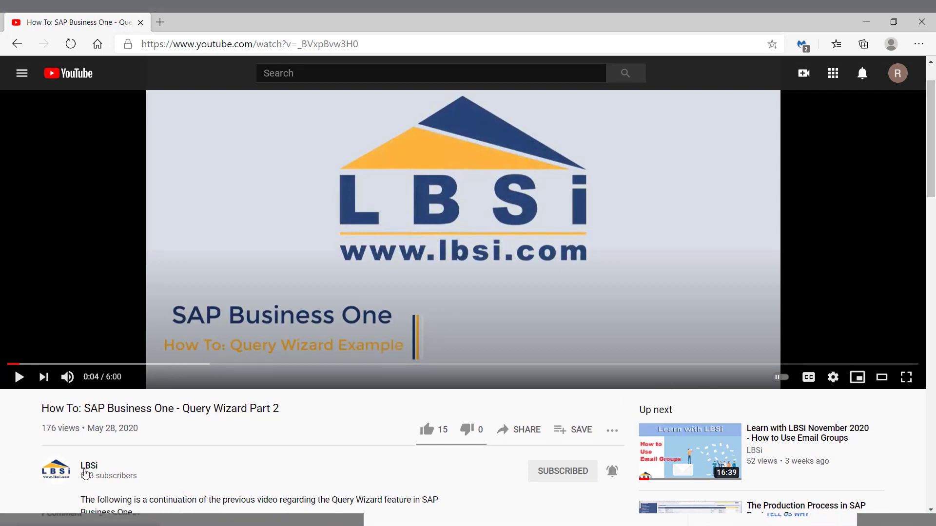
left_click(60, 472)
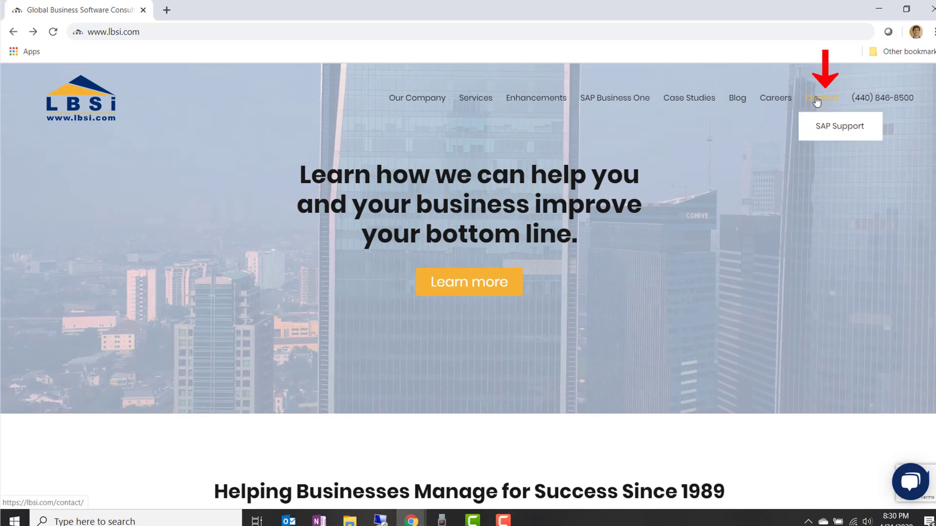
- Open the LBSi website's Contact Us page from the Support menu and scroll down it
left_click(819, 98)
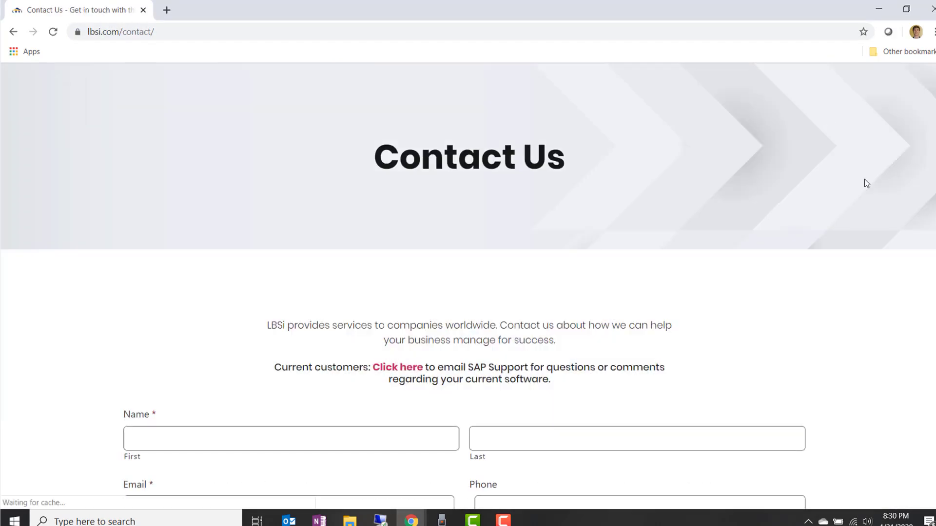
scroll(866, 183, "down", 3)
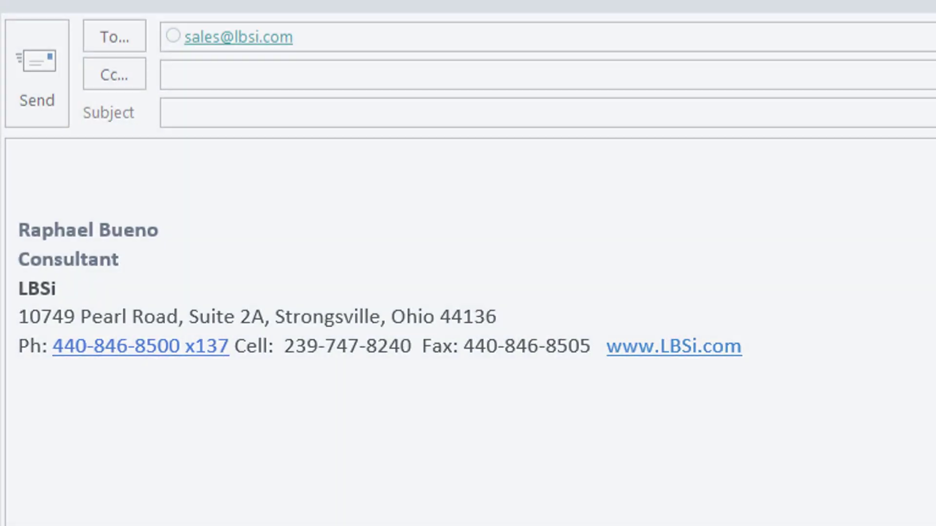